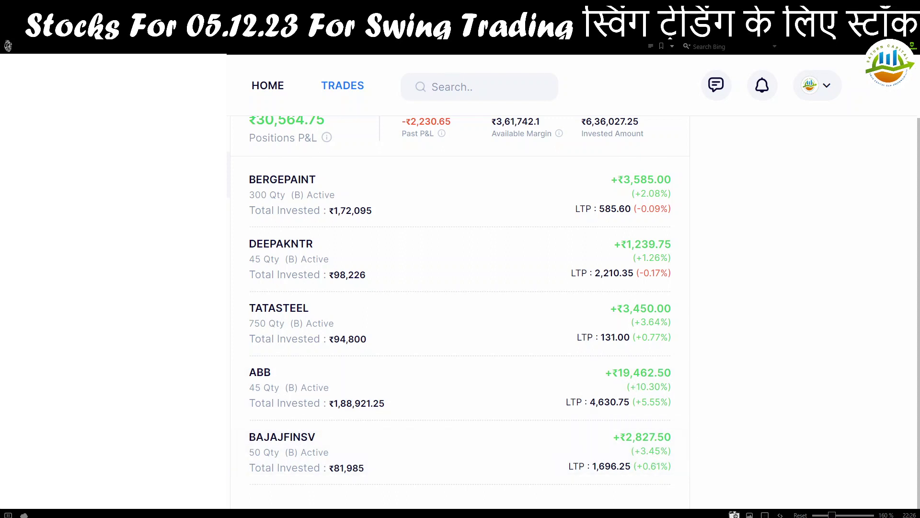
Step: Switch to the Excel trading journal and review the 28.11.23 trades, including the first max-loss values and the ABB entry
key("alt+Tab")
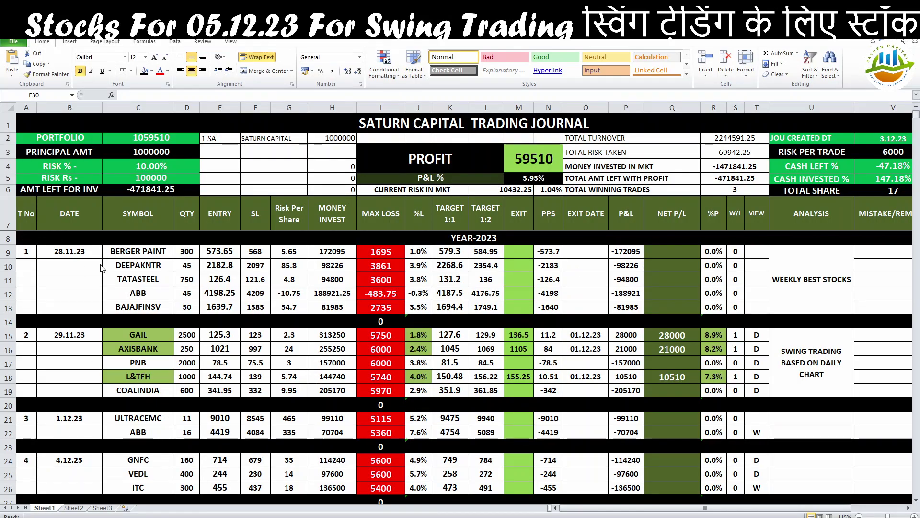
left_click(70, 252)
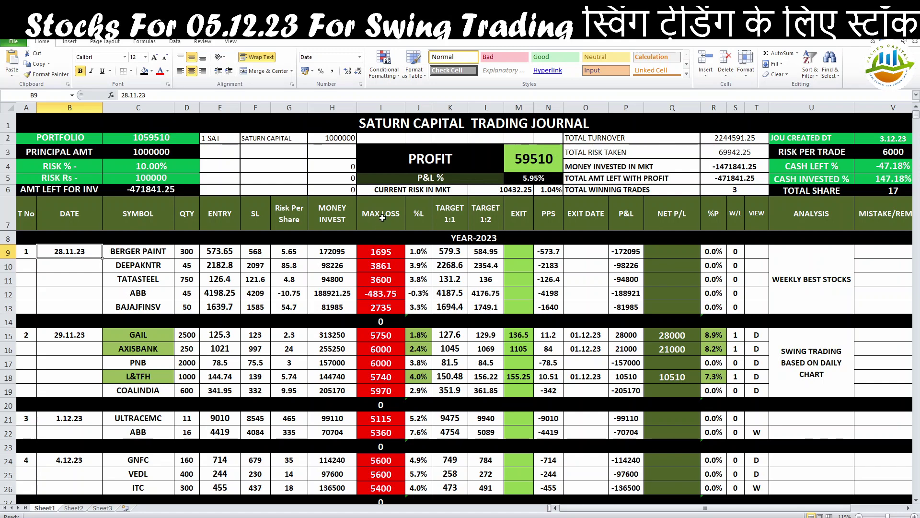
left_click(386, 254)
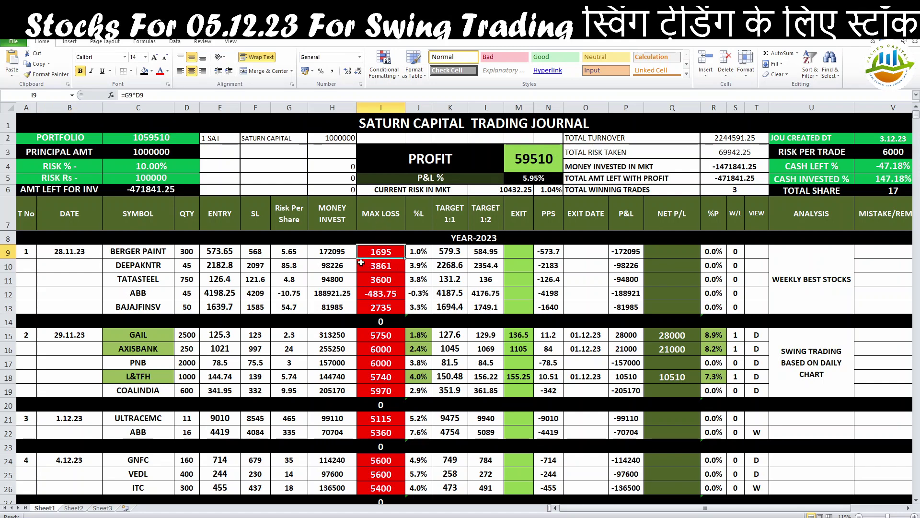
left_click(394, 267)
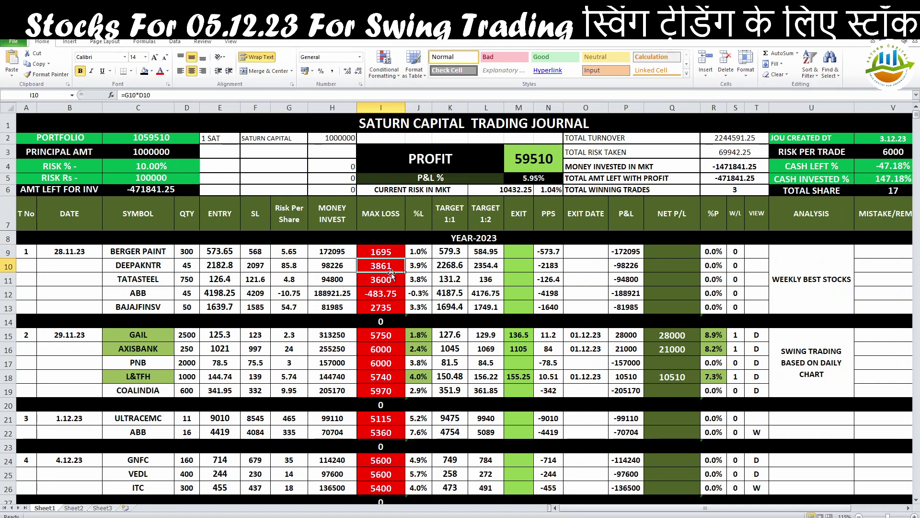
left_click(151, 293)
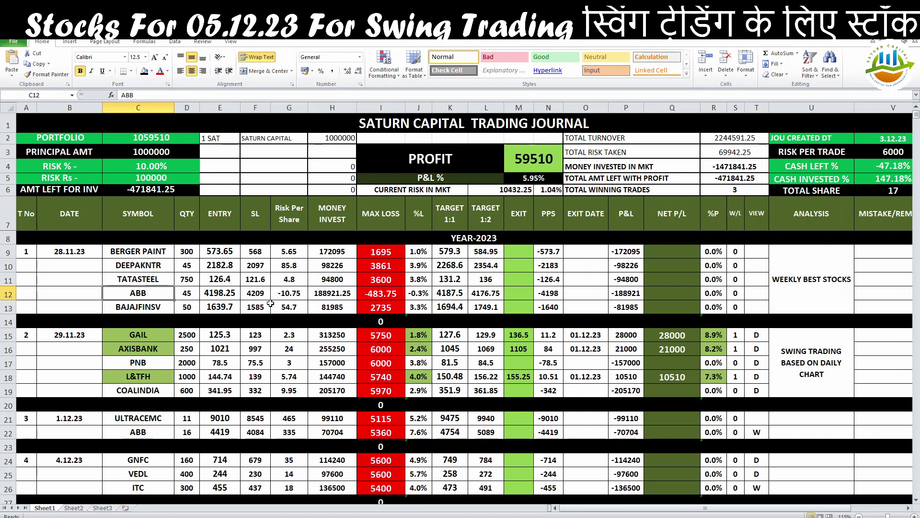
Step: Review the 4.12.23 journal trades for GNFC, VEDL and ITC, covering their symbols, entry prices and max-loss values
scroll(271, 309, "down", 2)
scroll(243, 373, "down", 1)
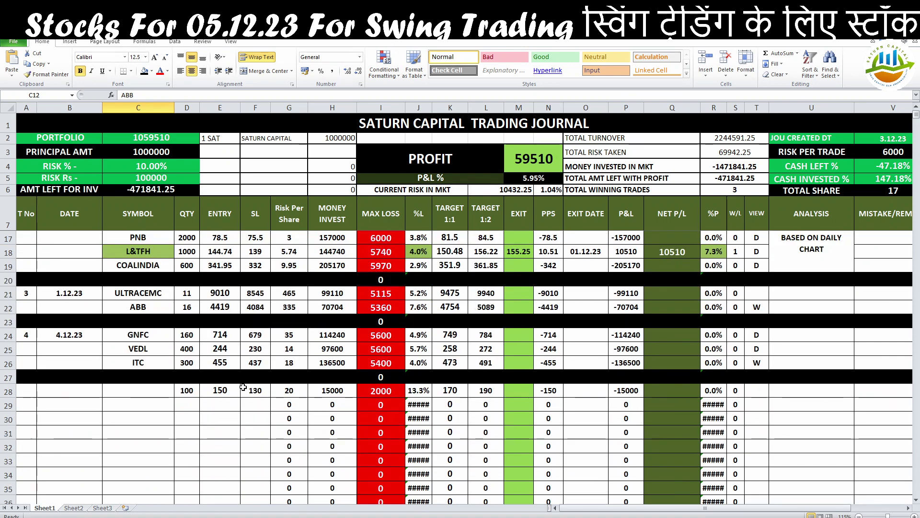
left_click(135, 336)
left_click(143, 351)
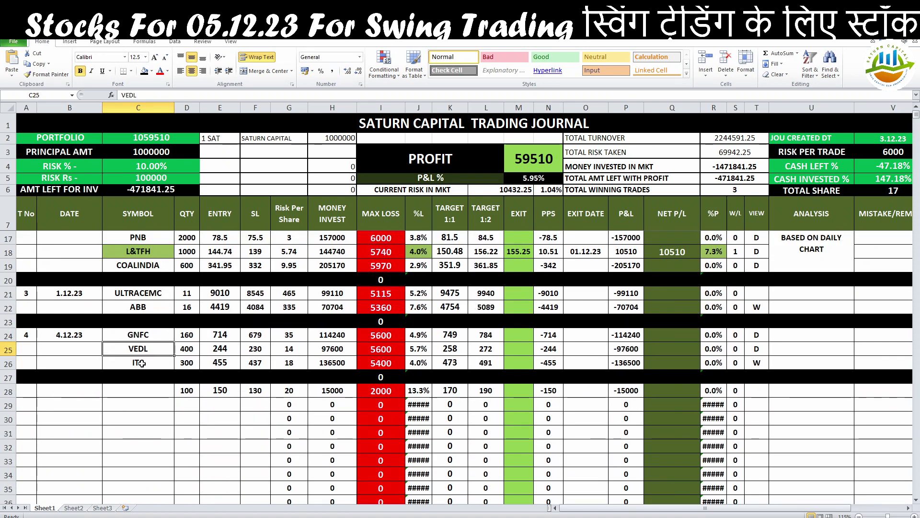
left_click(141, 363)
left_click_drag(220, 335, 220, 362)
left_click_drag(396, 340, 390, 363)
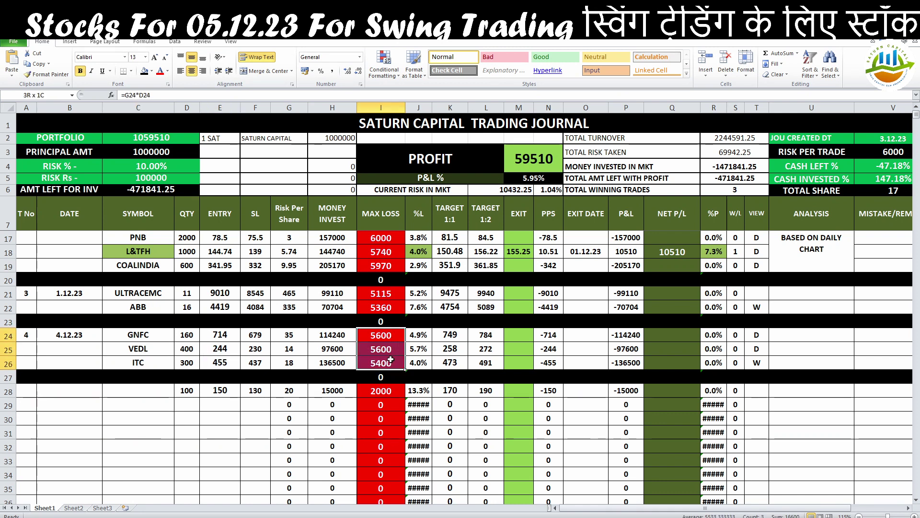
left_click(264, 436)
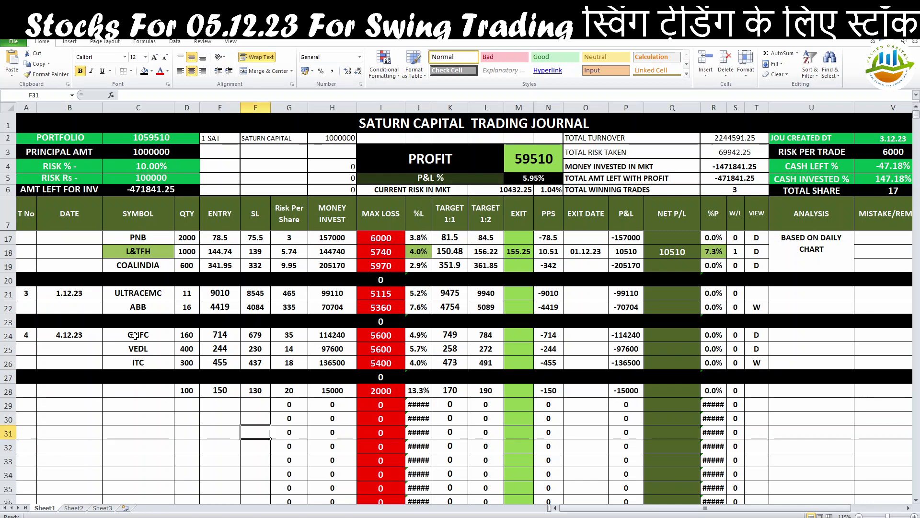
Step: Switch to the Angel One GNFC chart, mark the latest price and indicator upturns with thick yellow strokes, and erase the marks
key("alt+Tab")
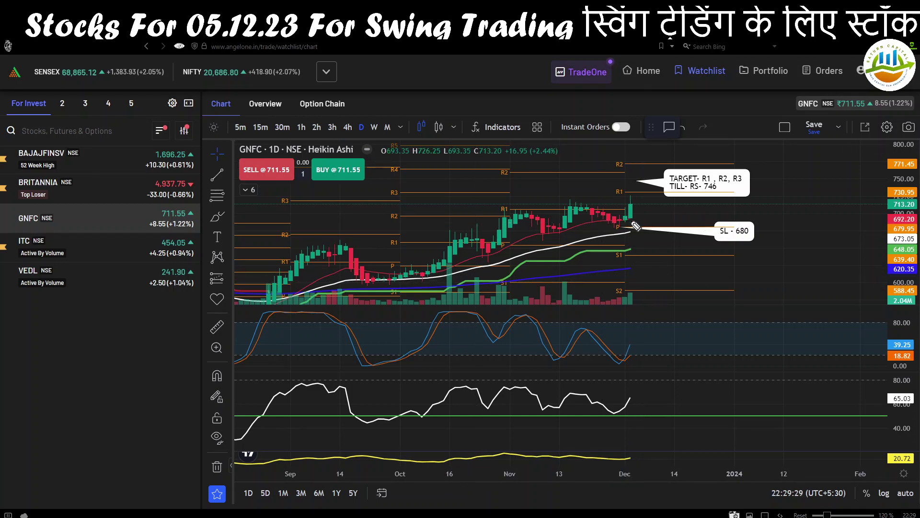
left_click_drag(629, 217, 682, 225)
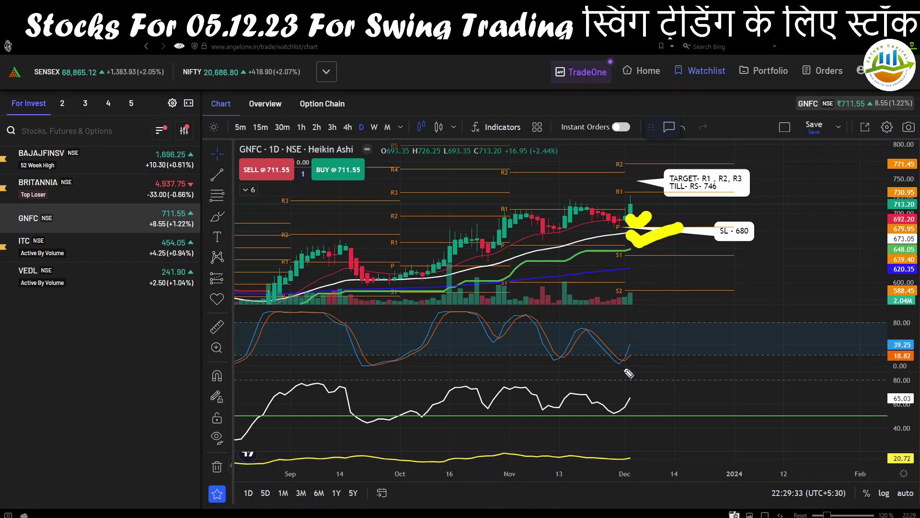
left_click_drag(625, 368, 679, 320)
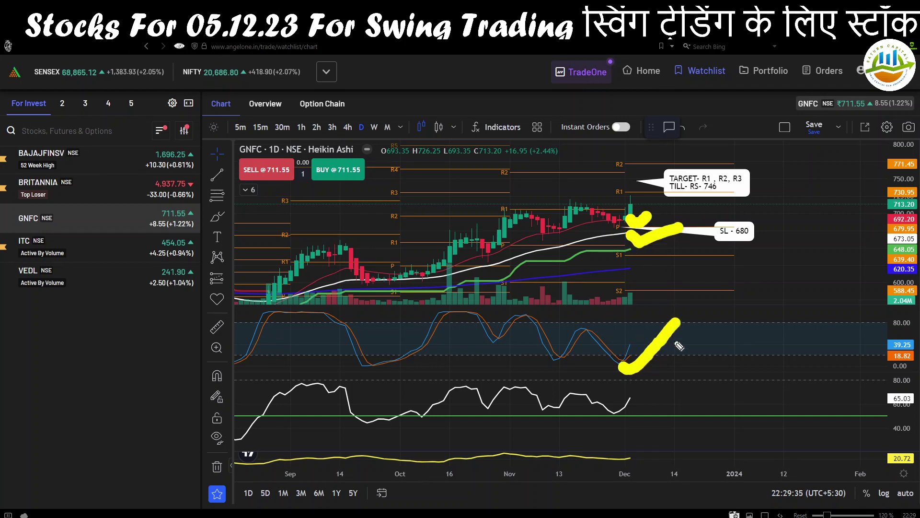
mouse_move(611, 423)
left_mouse_down()
mouse_move(640, 421)
mouse_move(671, 393)
left_mouse_up()
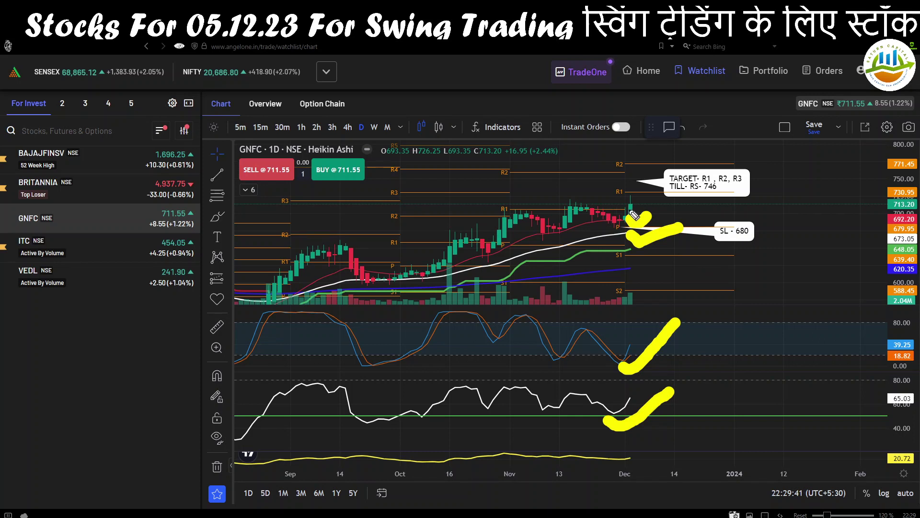
mouse_move(634, 215)
left_mouse_down()
mouse_move(618, 209)
mouse_move(667, 207)
left_mouse_up()
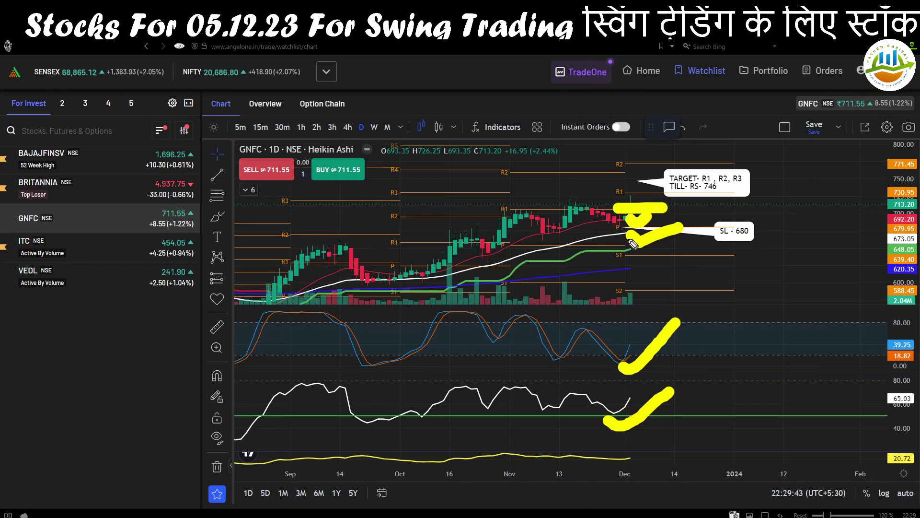
key("e")
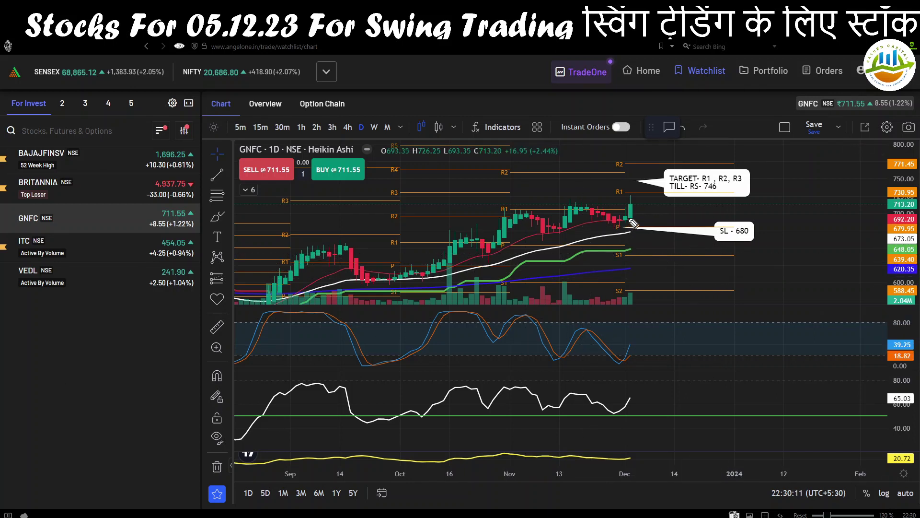
Step: Mark GNFC's latest candle, SL 680, the R1 price, the day's high and the target area in thin yellow, and clear the annotations
left_click_drag(633, 212, 648, 208)
mouse_move(758, 229)
left_mouse_down()
mouse_move(723, 226)
mouse_move(757, 245)
mouse_move(750, 223)
left_mouse_up()
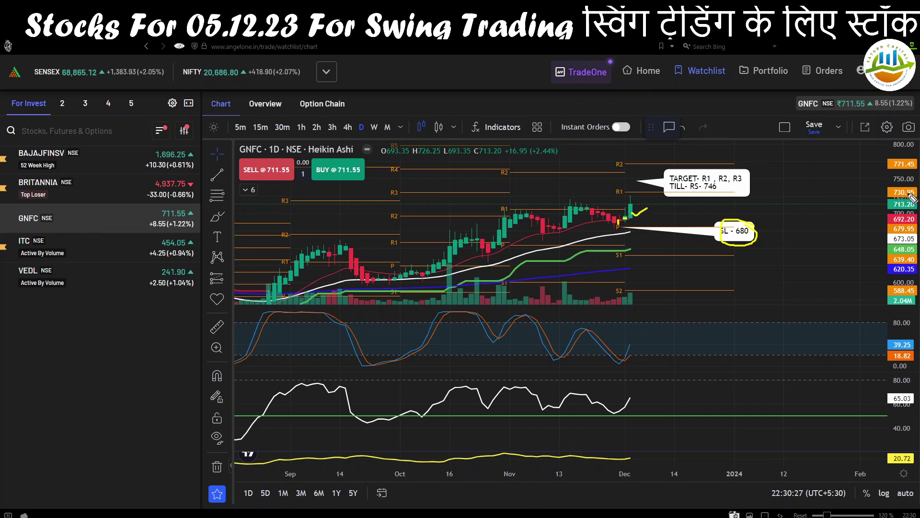
mouse_move(912, 198)
left_mouse_down()
mouse_move(910, 188)
mouse_move(890, 189)
mouse_move(887, 201)
left_mouse_up()
mouse_move(434, 145)
left_mouse_down()
mouse_move(410, 149)
mouse_move(439, 149)
left_mouse_up()
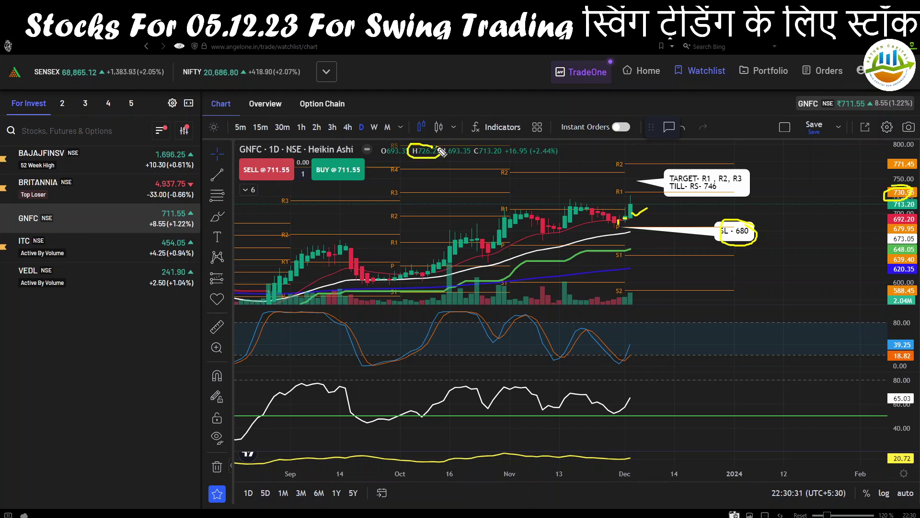
mouse_move(786, 164)
left_mouse_down()
mouse_move(737, 160)
mouse_move(744, 169)
mouse_move(695, 190)
mouse_move(728, 190)
left_mouse_up()
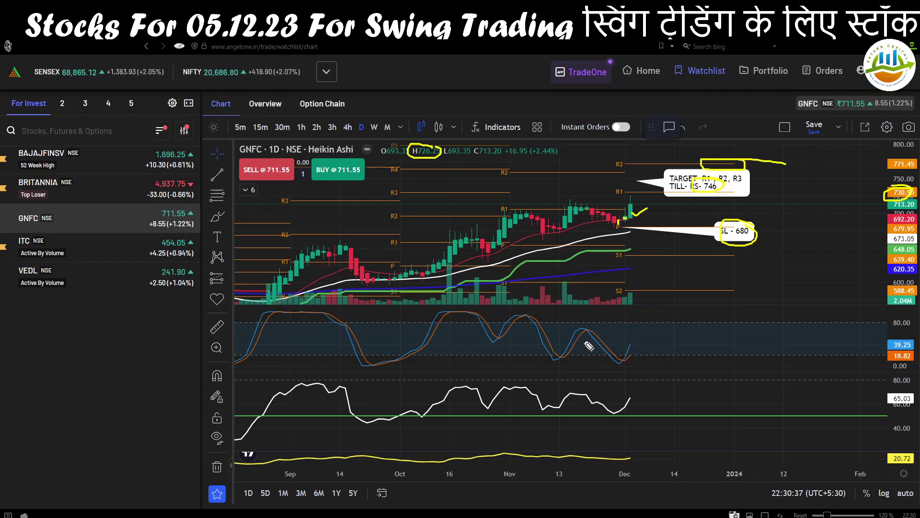
key("Escape")
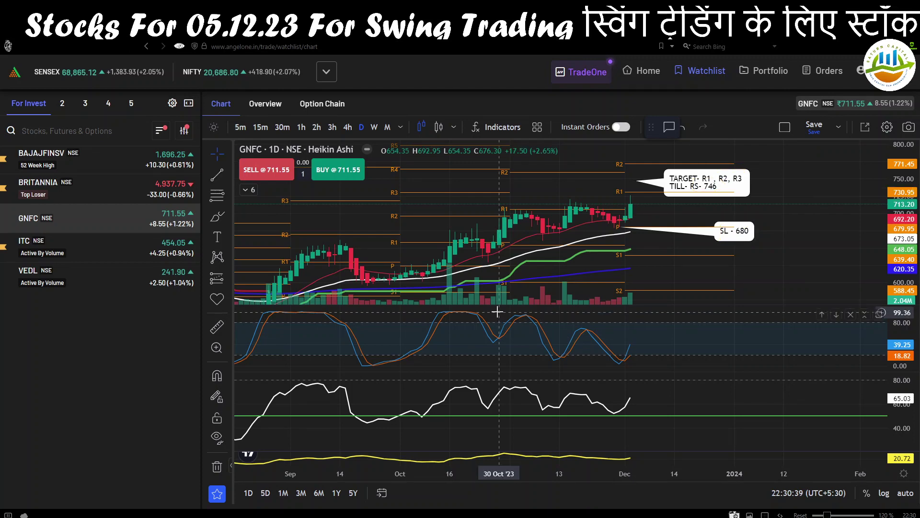
Step: Open the VEDL daily chart and mark the upturns in price, oscillator and RSI line in yellow, labelled 1M, 2M and 3M
key("alt+Tab")
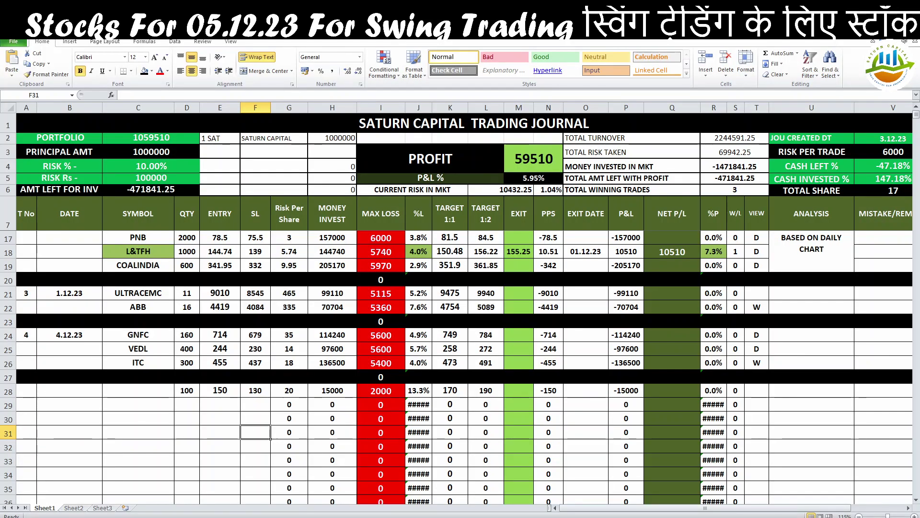
key("alt+Tab")
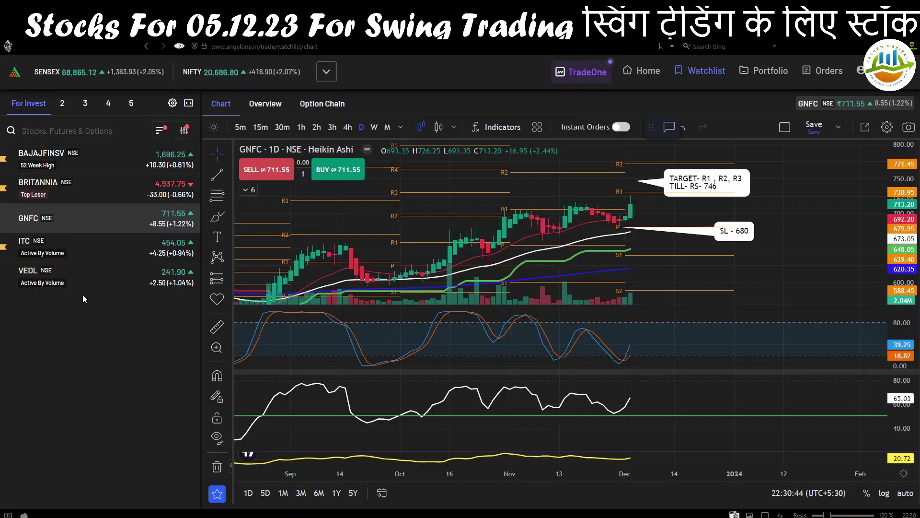
left_click(53, 280)
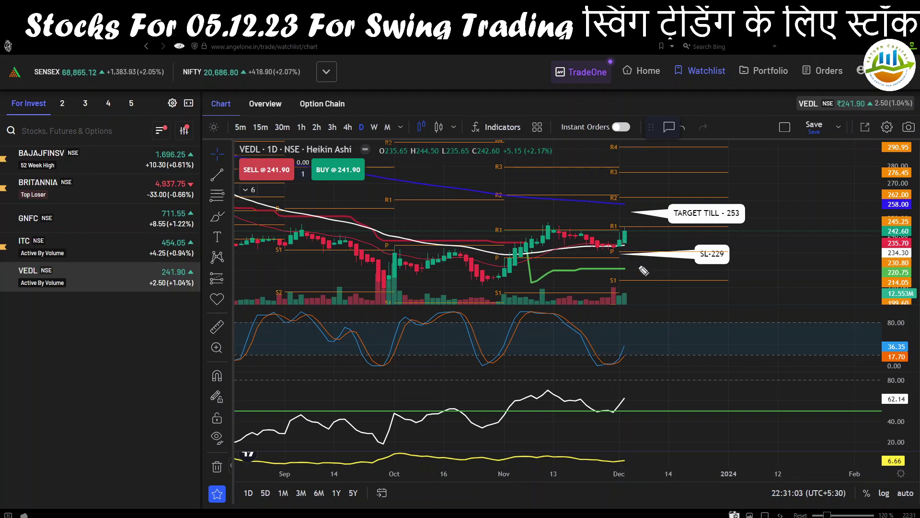
mouse_move(629, 241)
left_mouse_down()
mouse_move(648, 229)
mouse_move(708, 234)
left_mouse_up()
mouse_move(617, 365)
left_mouse_down()
mouse_move(634, 369)
mouse_move(658, 323)
left_mouse_up()
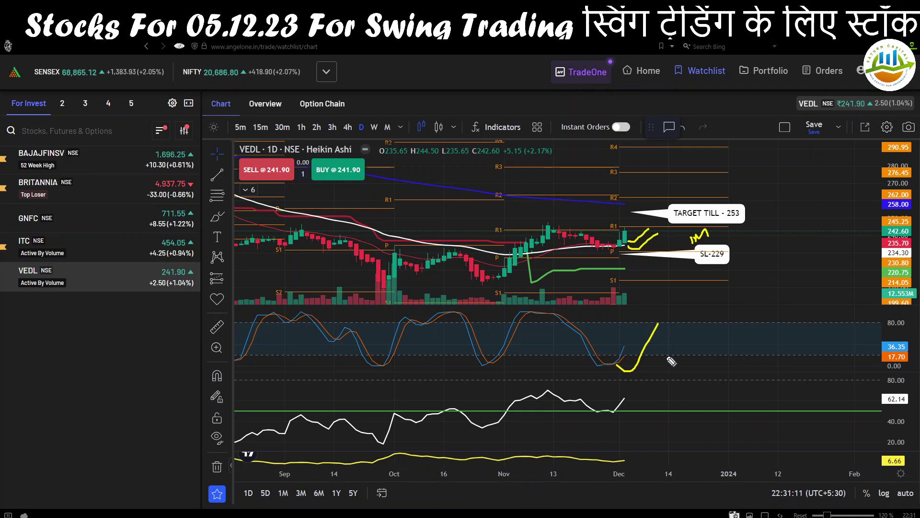
mouse_move(639, 365)
left_mouse_down()
mouse_move(681, 365)
mouse_move(679, 315)
mouse_move(709, 342)
mouse_move(729, 325)
left_mouse_up()
mouse_move(597, 416)
left_mouse_down()
mouse_move(626, 399)
mouse_move(662, 398)
mouse_move(663, 409)
mouse_move(685, 397)
left_mouse_up()
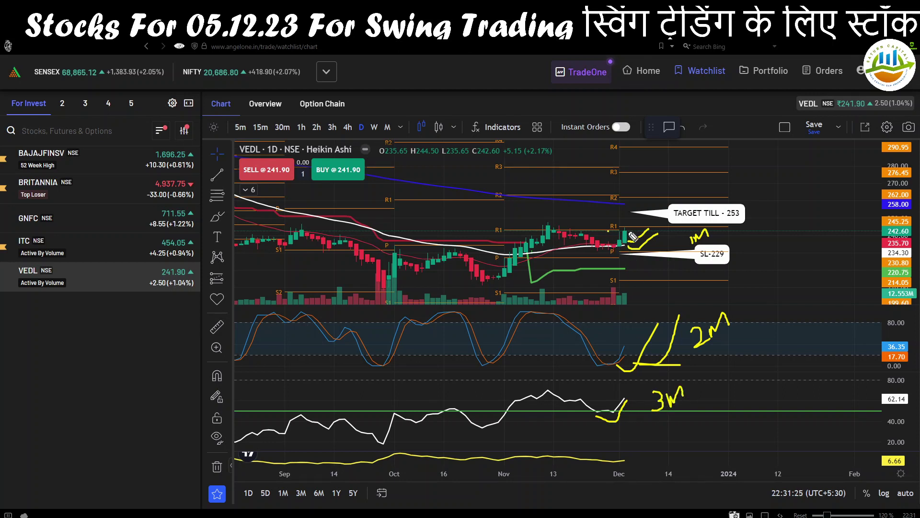
Step: Underline VEDL's latest price level, circle the 253 target, mark the 262.00 level, and erase all the annotations
left_click_drag(608, 231, 640, 231)
mouse_move(742, 213)
left_mouse_down()
mouse_move(724, 229)
mouse_move(735, 205)
left_mouse_up()
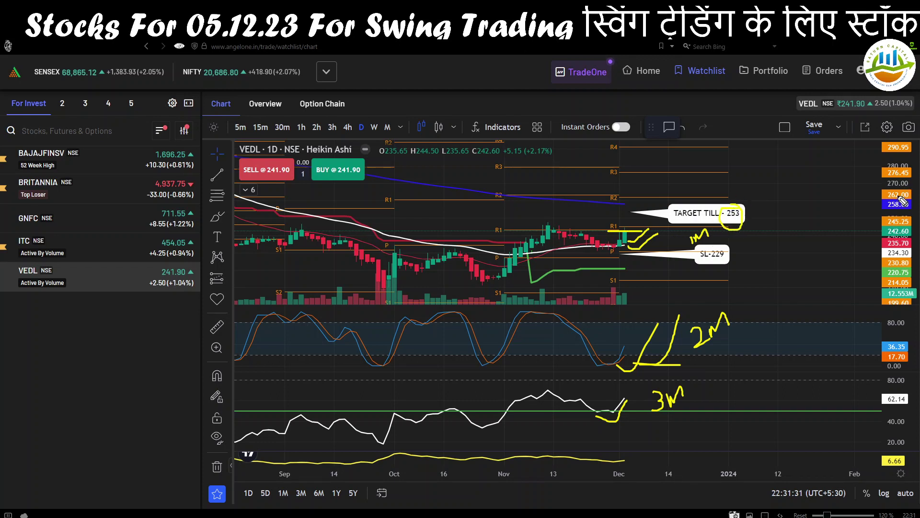
mouse_move(897, 189)
left_mouse_down()
mouse_move(906, 194)
mouse_move(899, 188)
left_mouse_up()
key("e")
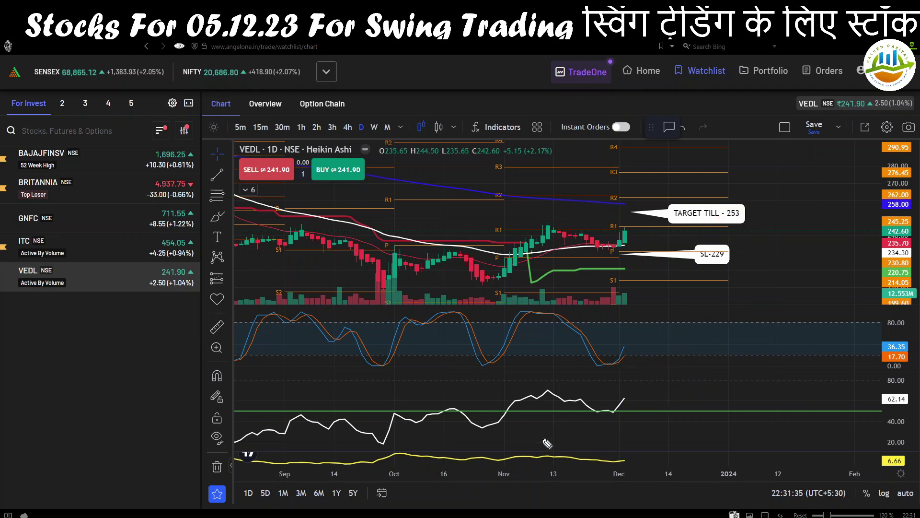
Step: Switch to the trading journal and check VEDL's entry price, stop loss and 1:1 target
key("alt+Tab")
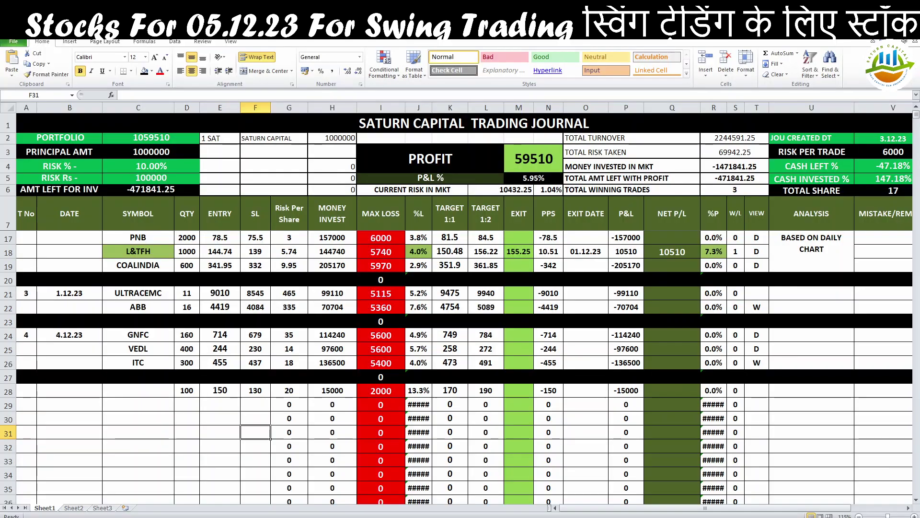
left_click(221, 351)
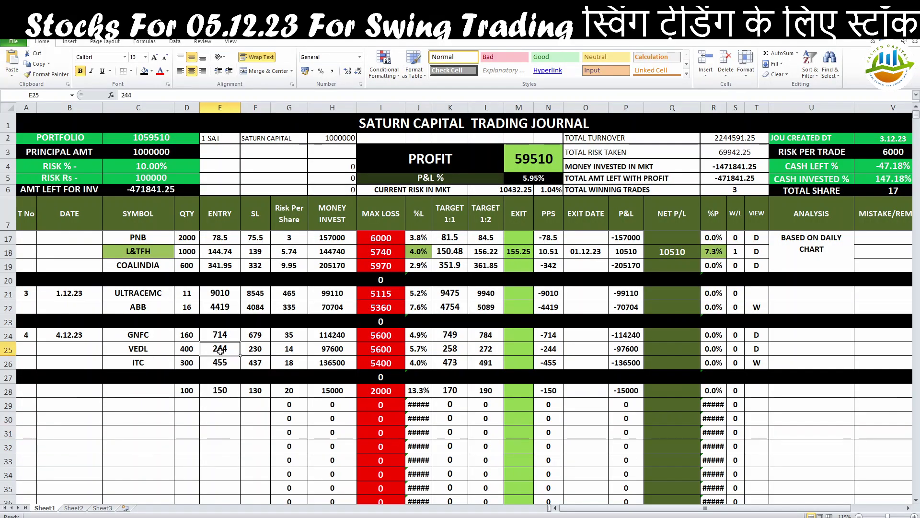
left_click(255, 349)
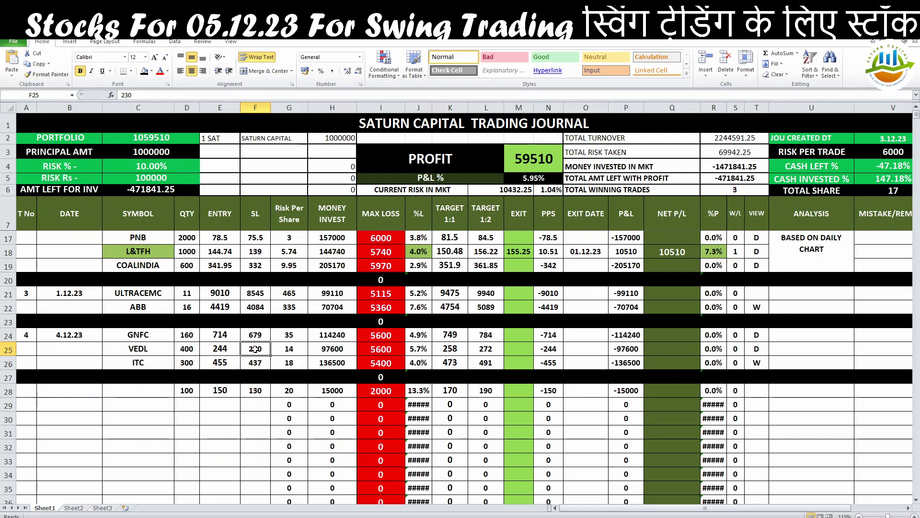
left_click(448, 352)
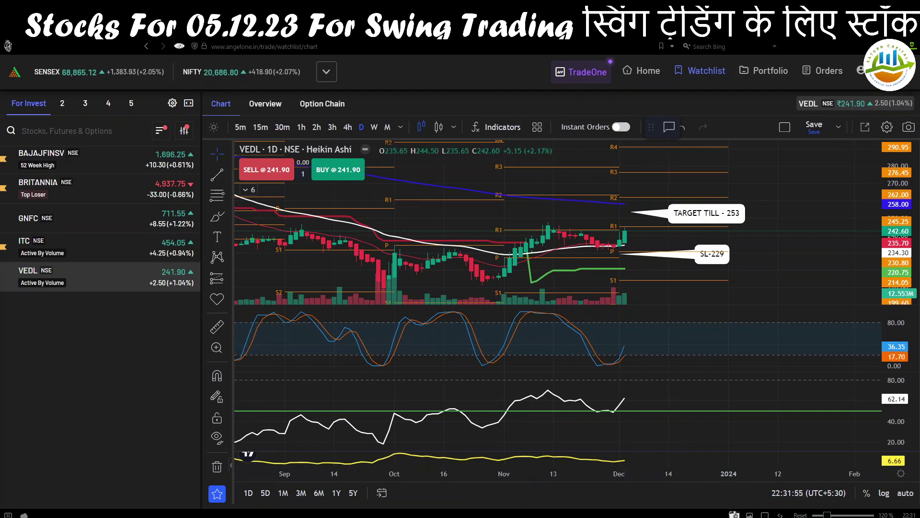
Step: Check the ITC entry in the journal, and open the ITC chart in Angel One on the 4-hour timeframe
key("alt+Tab")
left_click(150, 363)
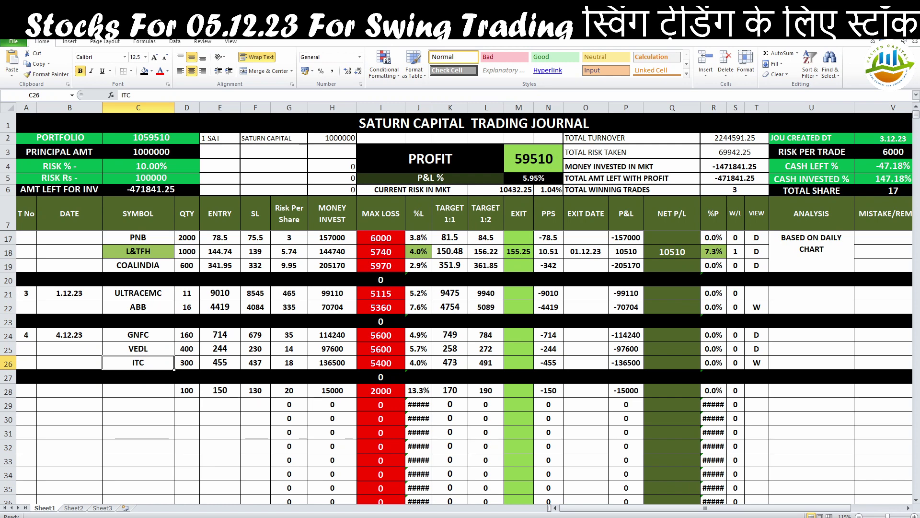
key("alt+Tab")
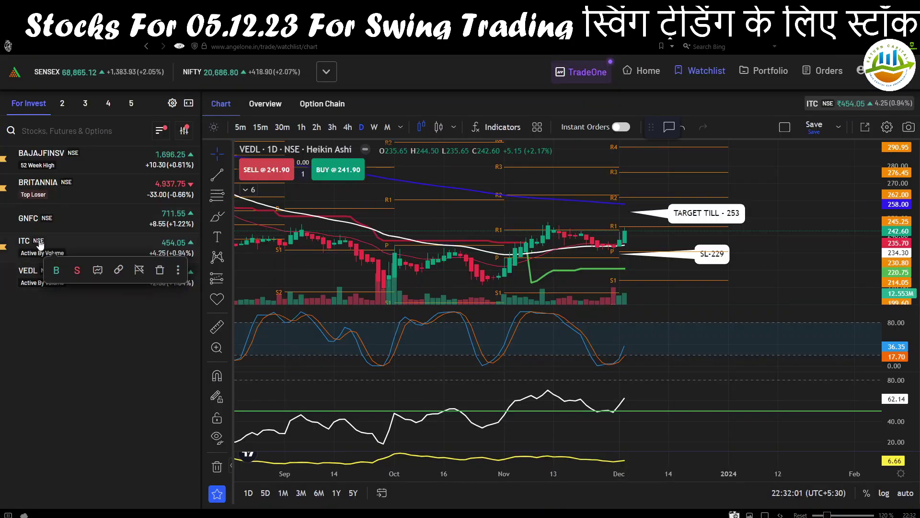
left_click(39, 243)
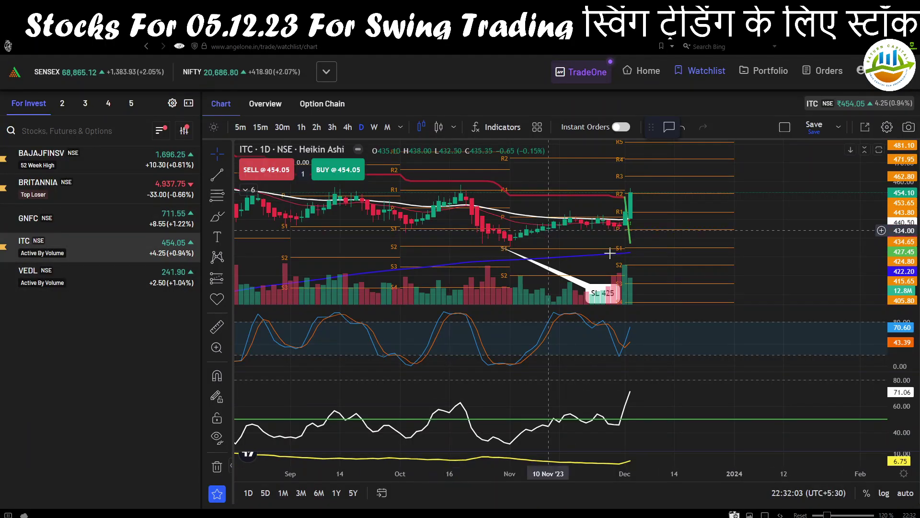
scroll(608, 244, "up", 2)
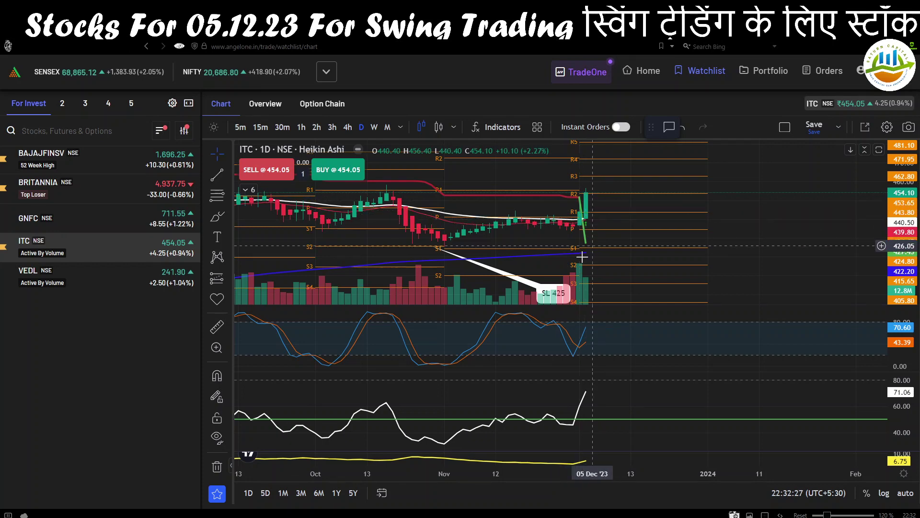
left_click(348, 127)
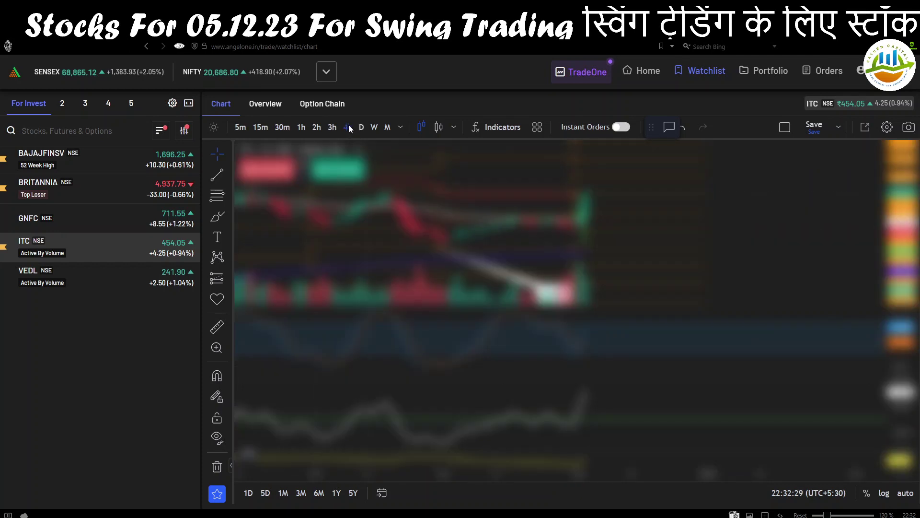
Step: Open the ITC weekly chart and mark the upturns in price, oscillator and RSI line in yellow, labelled 1M, 2M and 3M
left_click(374, 129)
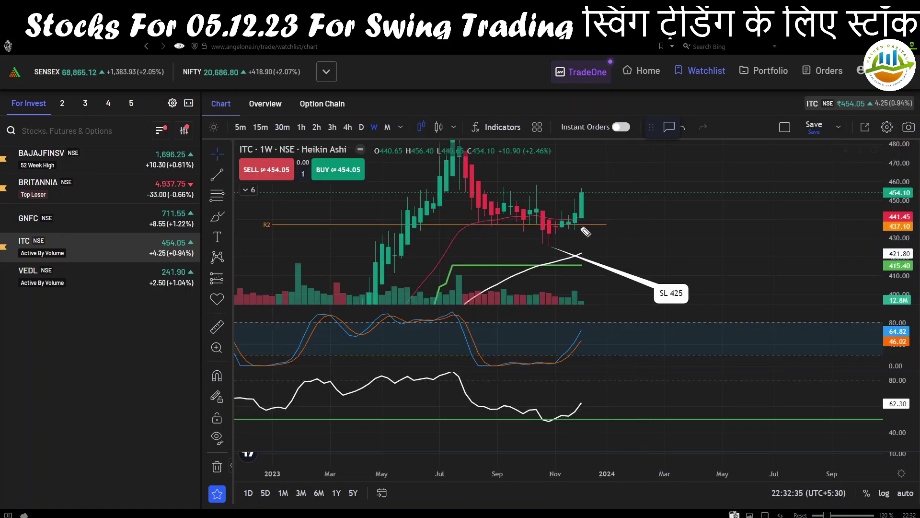
left_click_drag(585, 218, 624, 201)
mouse_move(579, 255)
left_mouse_down()
mouse_move(593, 259)
mouse_move(635, 235)
mouse_move(677, 263)
mouse_move(701, 243)
left_mouse_up()
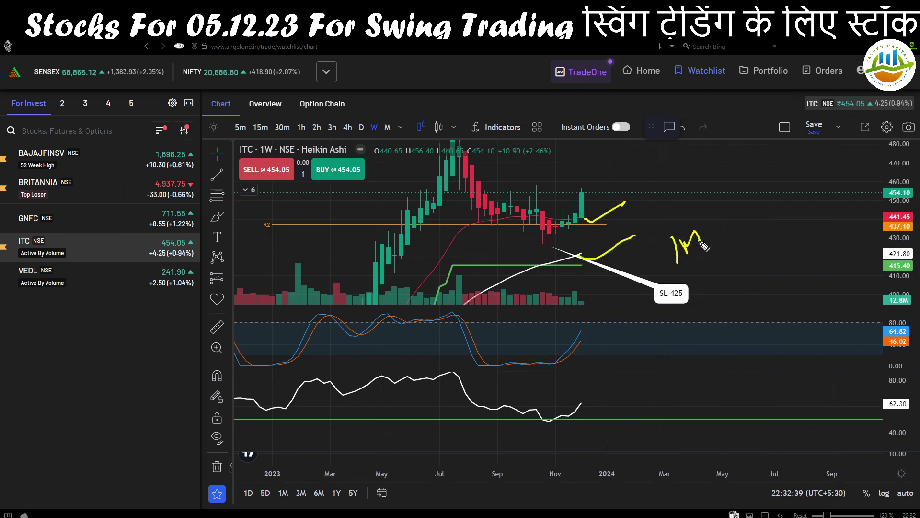
mouse_move(557, 363)
left_mouse_down()
mouse_move(610, 327)
mouse_move(654, 343)
mouse_move(672, 331)
left_mouse_up()
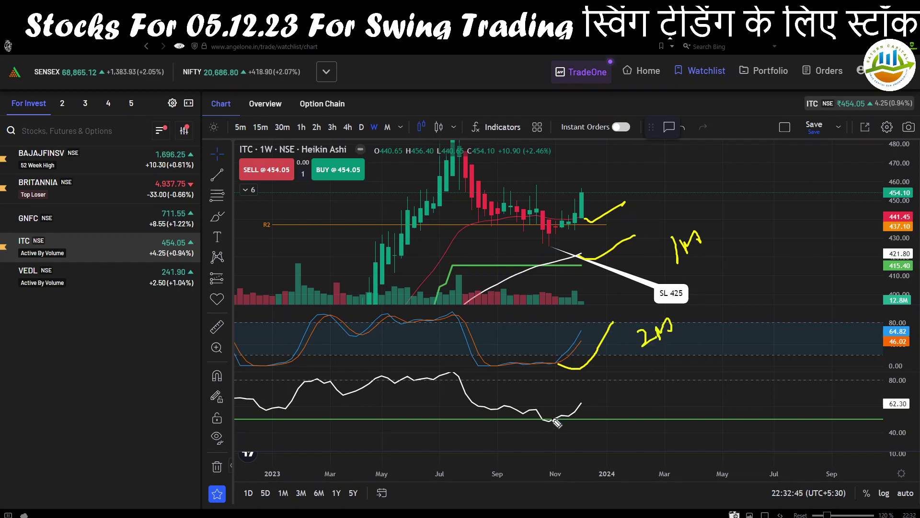
mouse_move(551, 418)
left_mouse_down()
mouse_move(601, 397)
mouse_move(651, 397)
mouse_move(662, 380)
left_mouse_up()
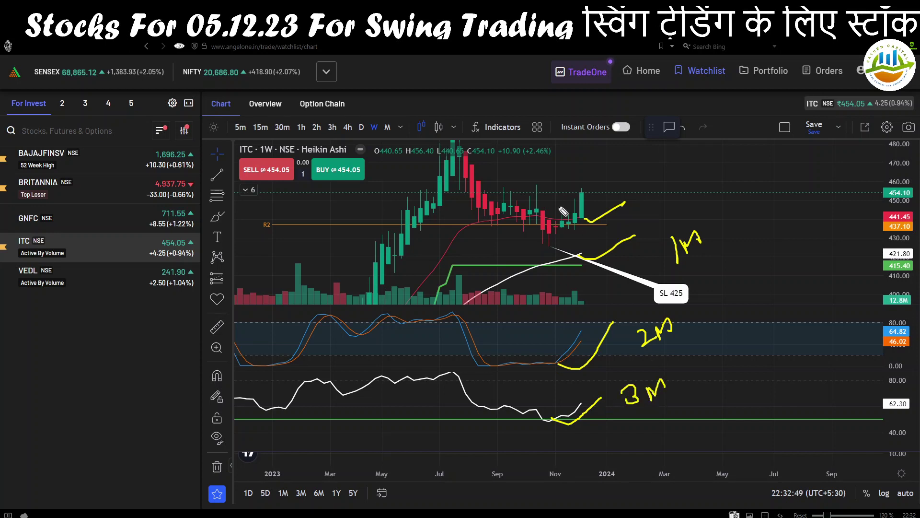
Step: Mark the level at ITC's recent weekly candles, bring the 515 target note into view, and erase all the annotations
left_click_drag(561, 204, 589, 203)
scroll(814, 225, "down", 2)
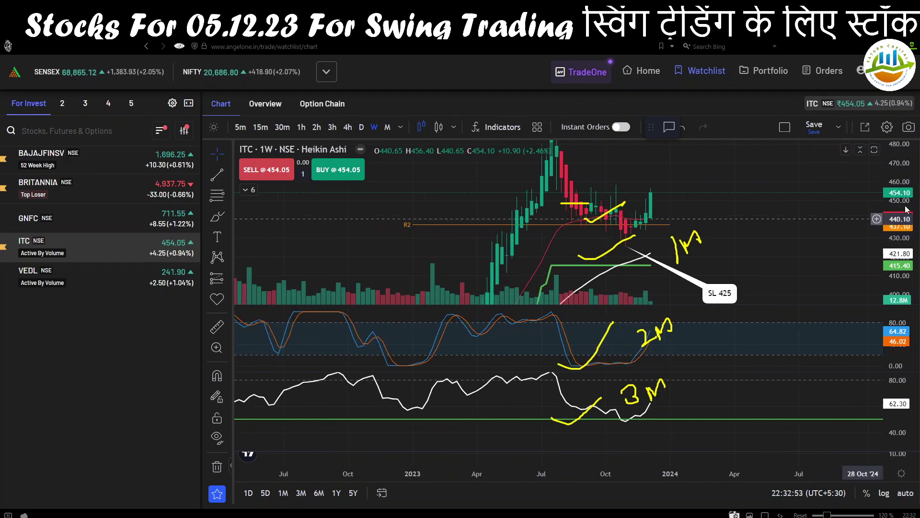
left_click_drag(906, 210, 906, 261)
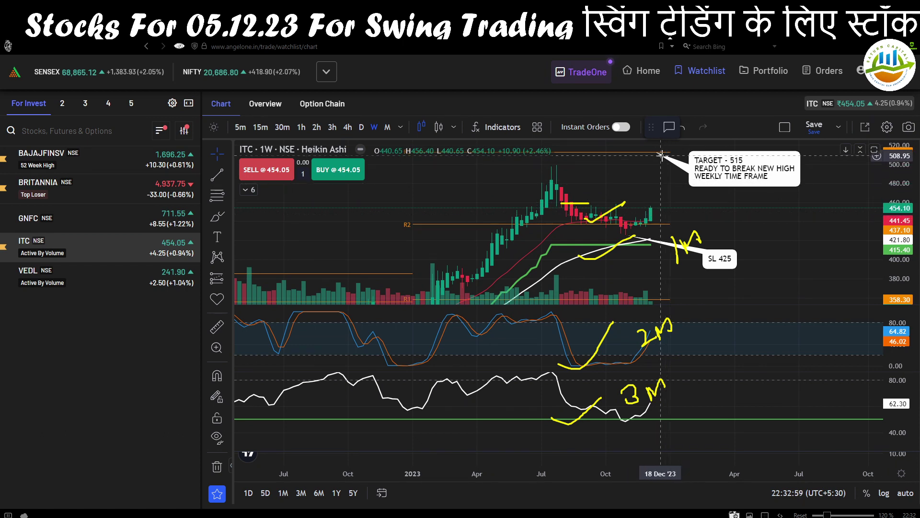
key("Escape")
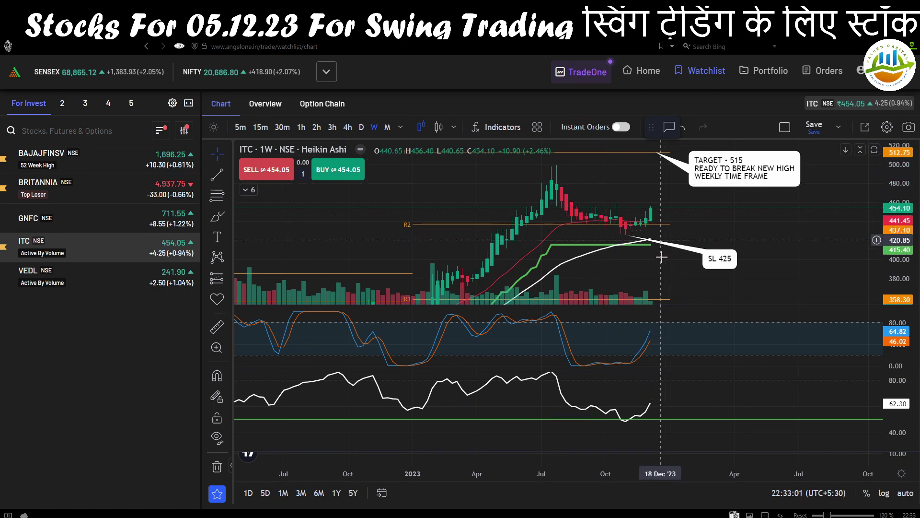
Step: Examine ITC's latest candles on the daily timeframe and compare them with the 4-hour timeframe
left_click(361, 127)
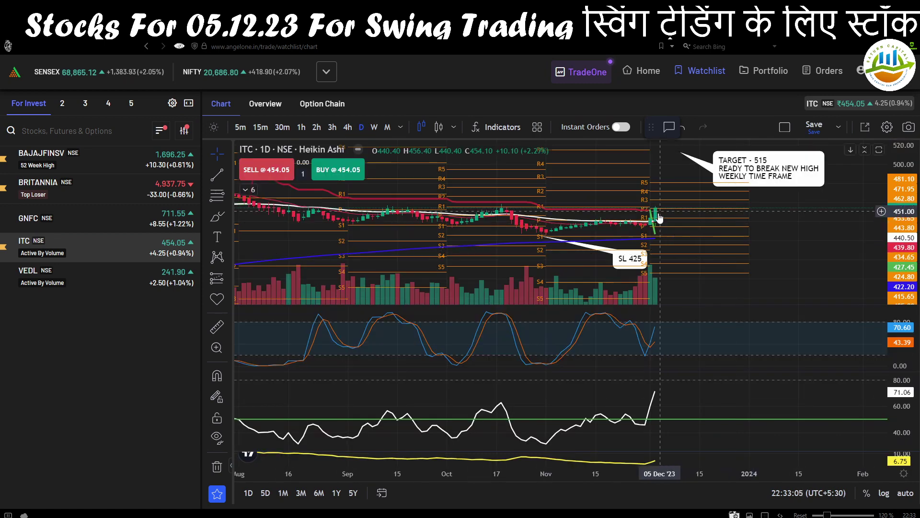
scroll(853, 254, "up", 3)
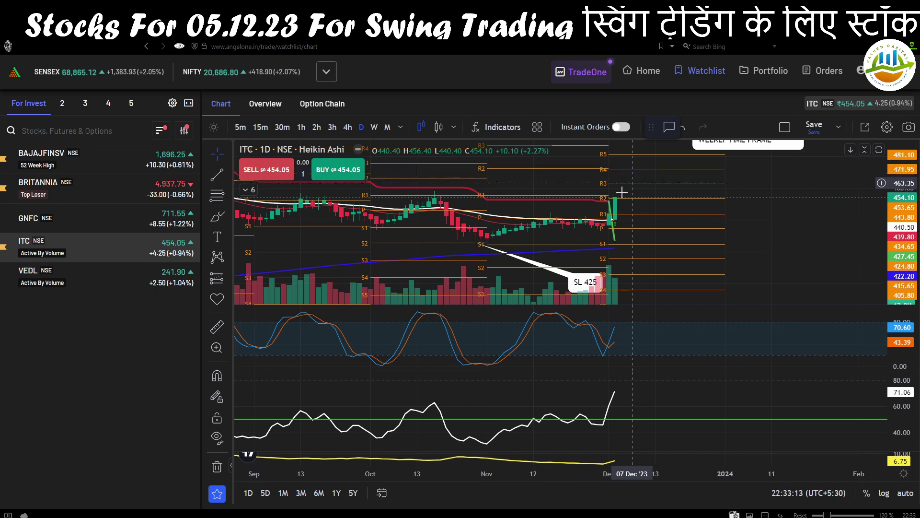
left_click(349, 127)
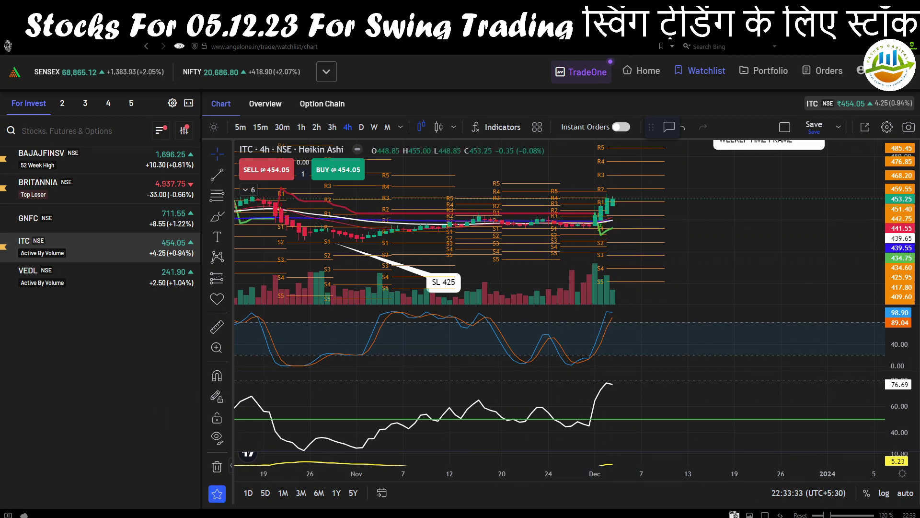
Step: Switch to the trading journal and check the 1:1 targets of GNFC, VEDL and ITC
mouse_move(411, 510)
left_click(411, 480)
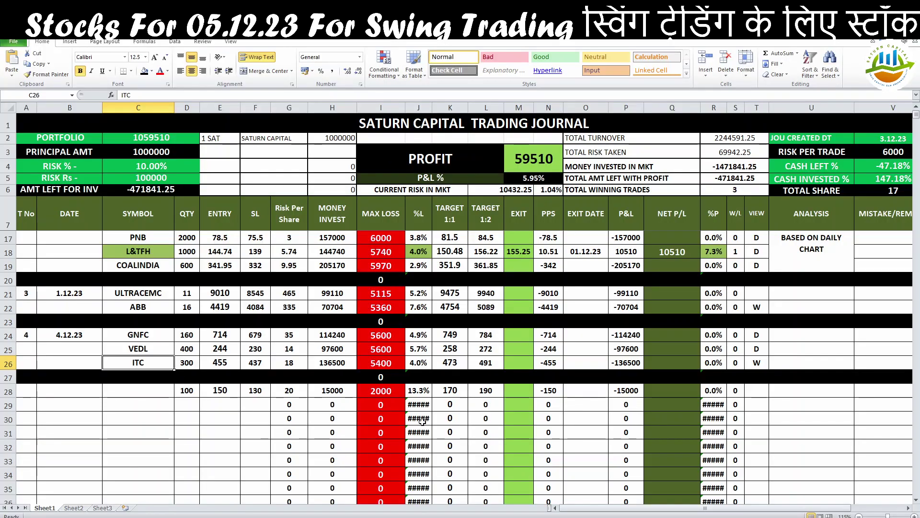
left_click(456, 337)
left_click(453, 352)
left_click(453, 363)
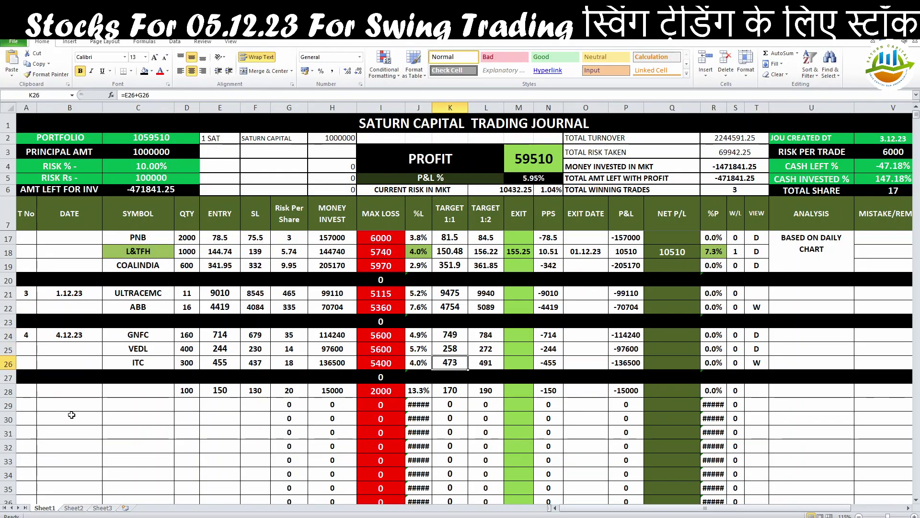
Step: Enter the date 5.12.23 in cell B28 for the next group of trades
left_click(64, 392)
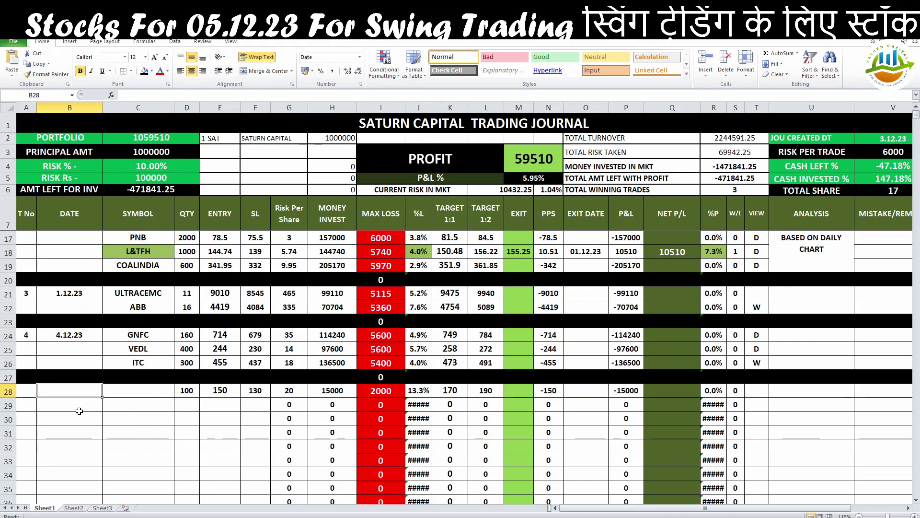
type("5.12.")
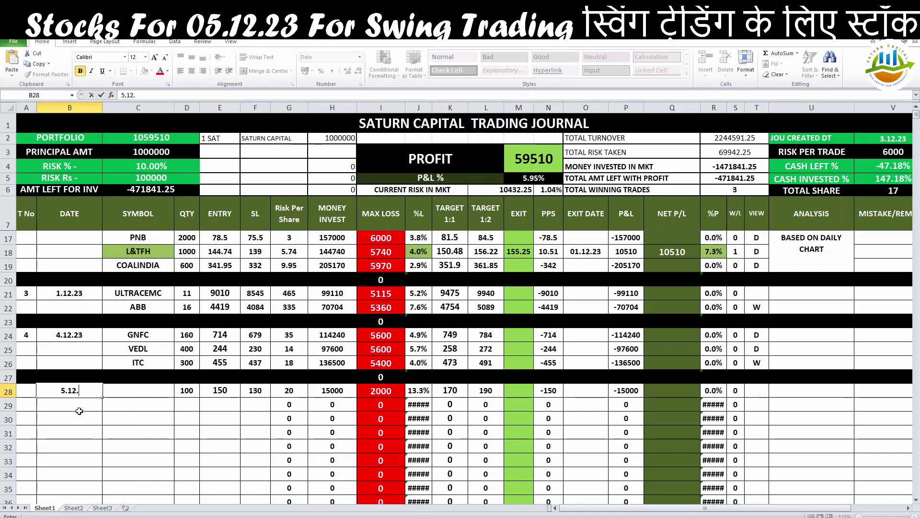
type("23")
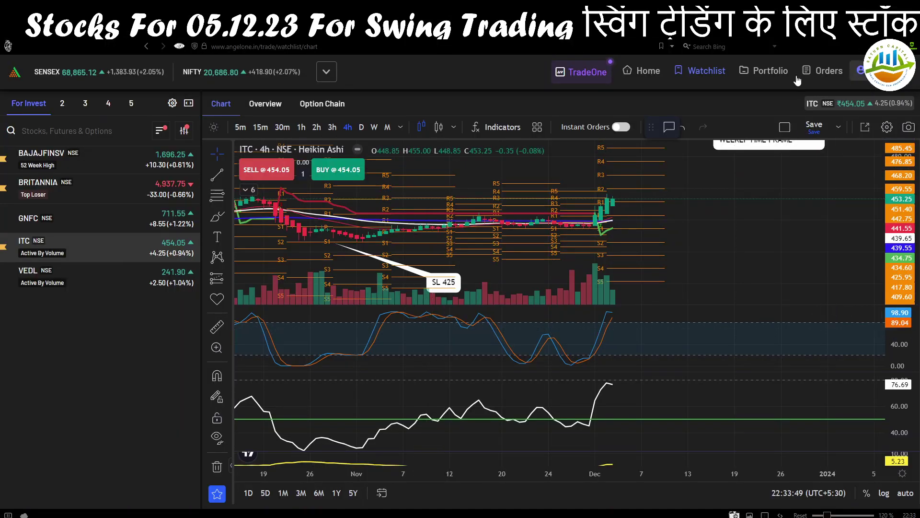
Step: Switch to Angel One, open the derivative market overview, and compare the Short Covering and Long Buildup stock lists
left_click(639, 72)
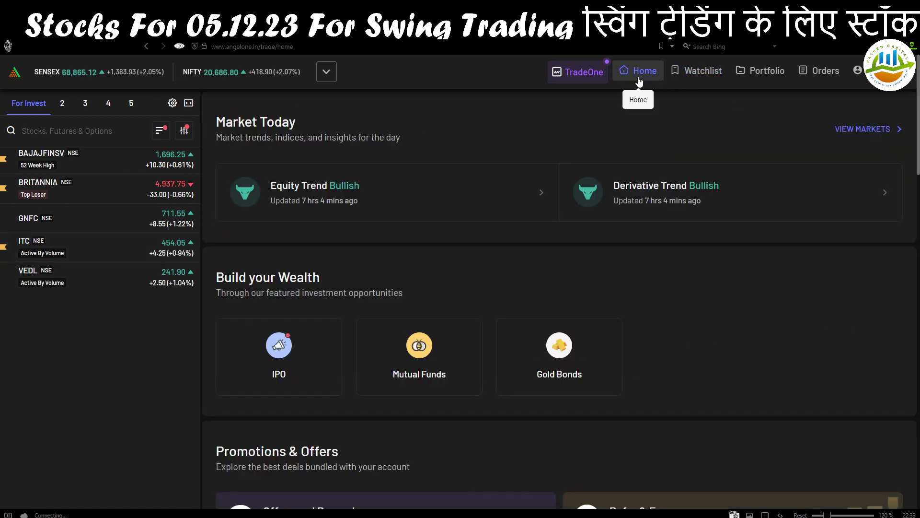
left_click(870, 125)
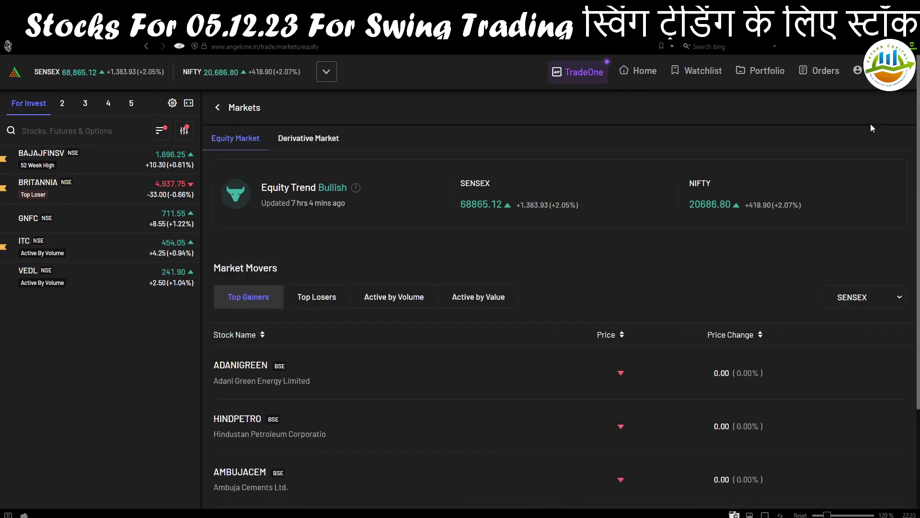
left_click(322, 144)
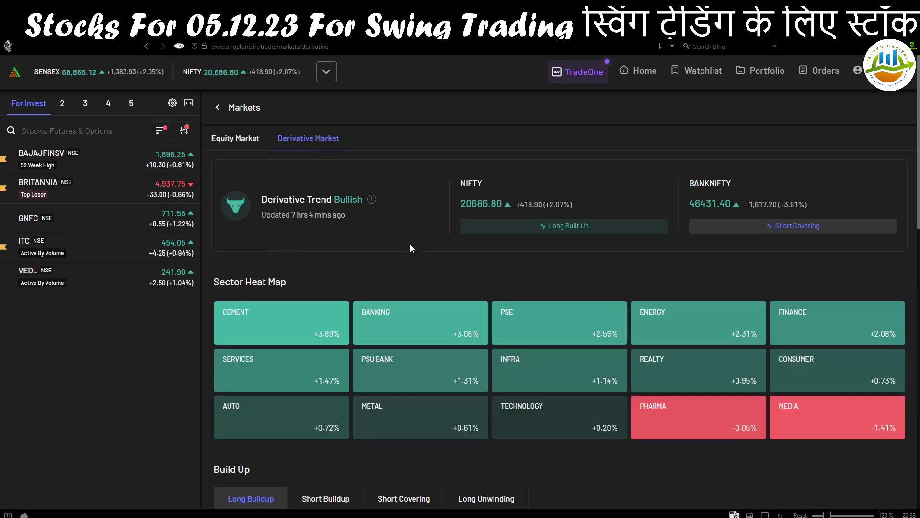
scroll(409, 244, "down", 2)
scroll(409, 252, "down", 4)
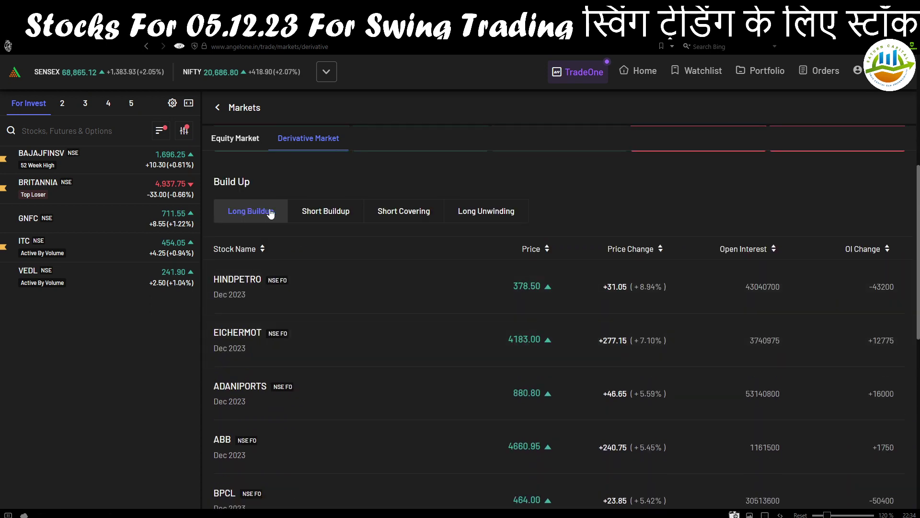
left_click(403, 215)
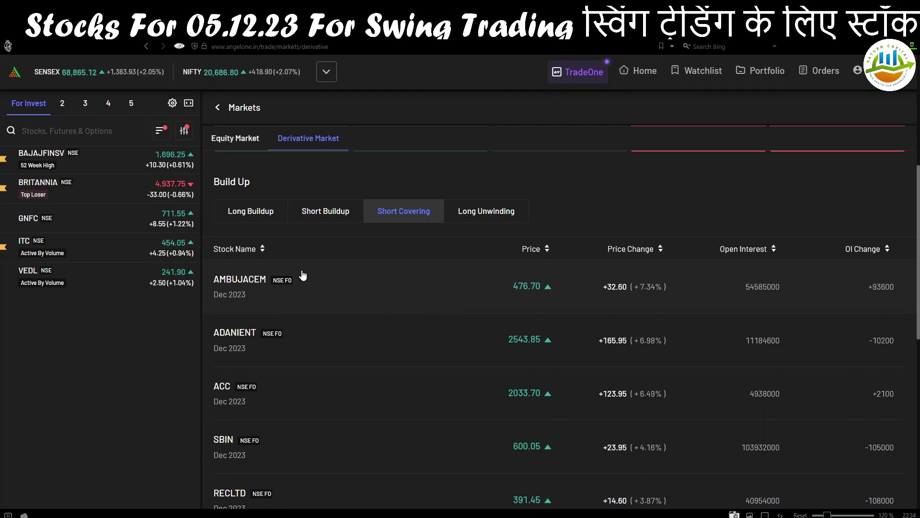
left_click(251, 210)
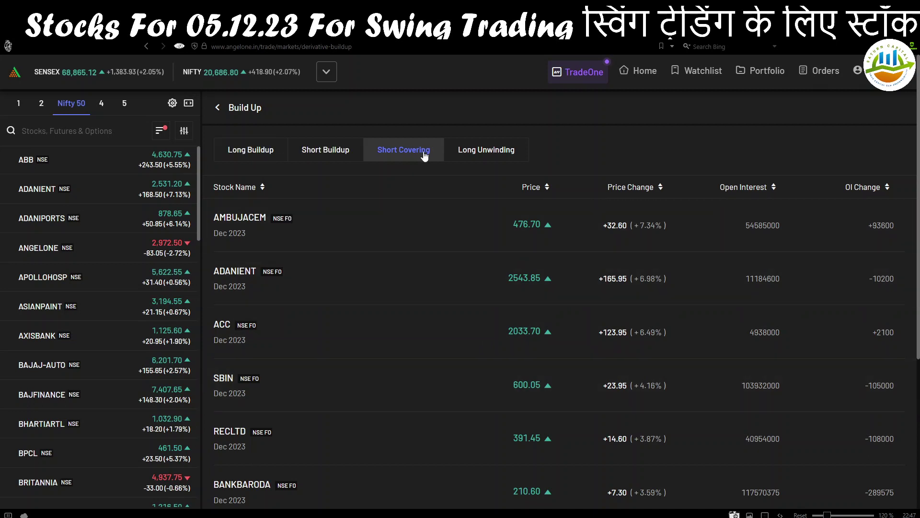
Step: Examine the full Short Covering list with its price and open interest changes, and look over the Nifty 50 watchlist
scroll(302, 268, "down", 4)
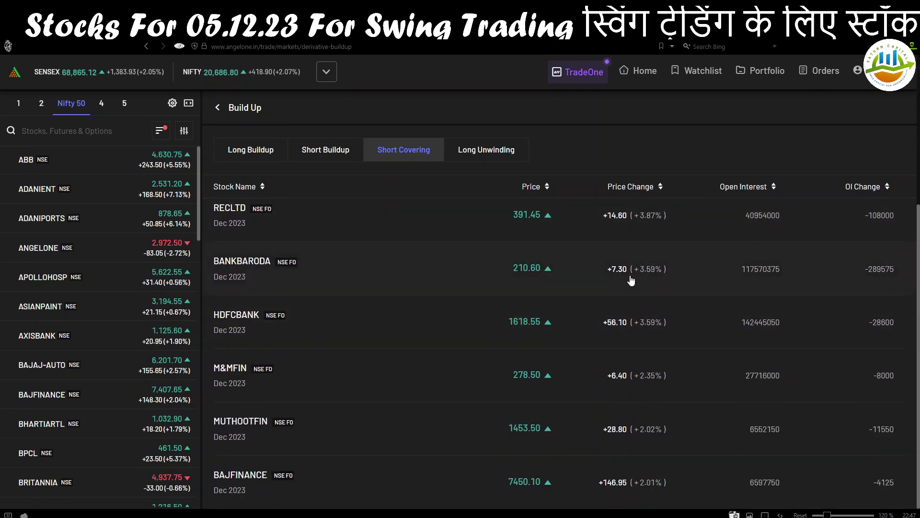
scroll(631, 281, "up", 3)
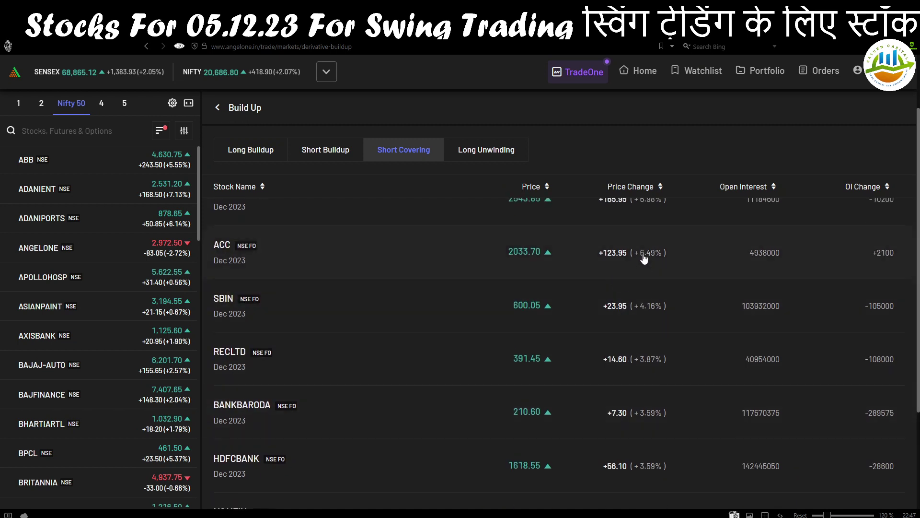
scroll(658, 261, "up", 2)
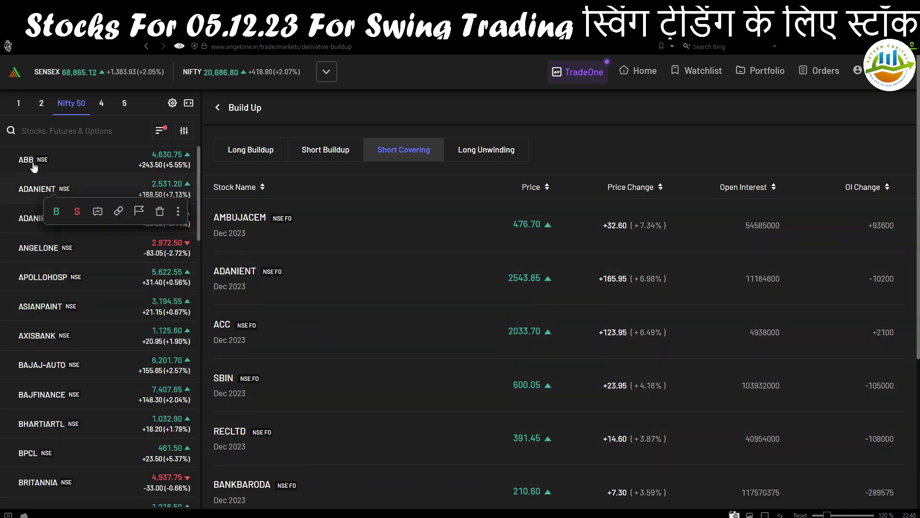
mouse_move(54, 166)
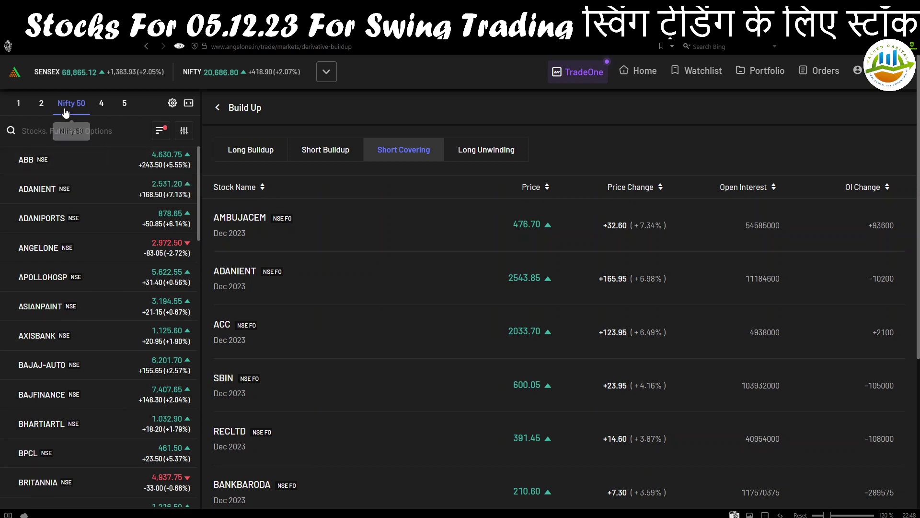
mouse_move(72, 242)
scroll(73, 242, "down", 1)
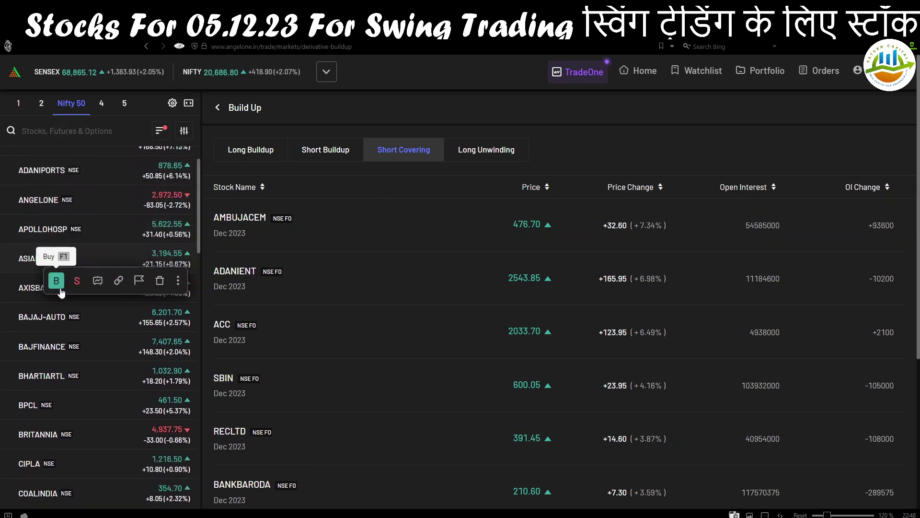
scroll(75, 237, "up", 1)
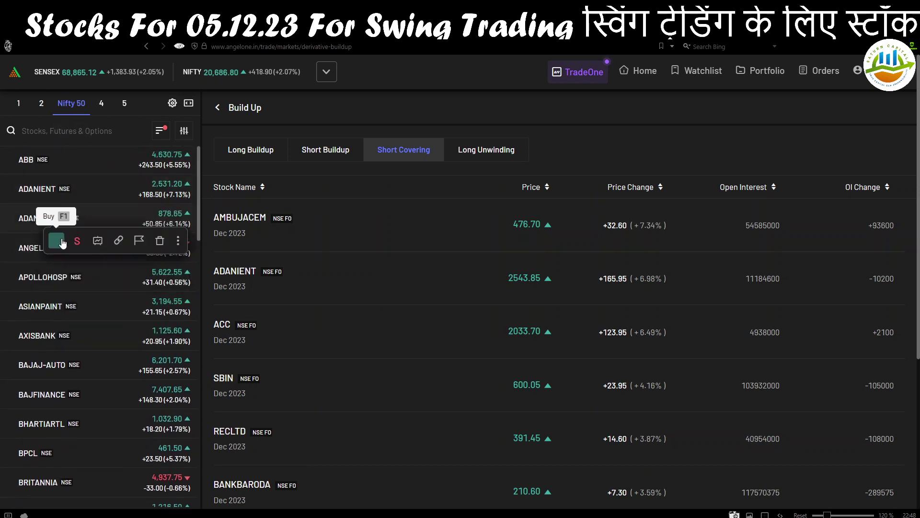
Step: Open the ASIANPAINT chart from the Nifty 50 watchlist on the 4-hour timeframe, framed around its latest candles
left_click(40, 311)
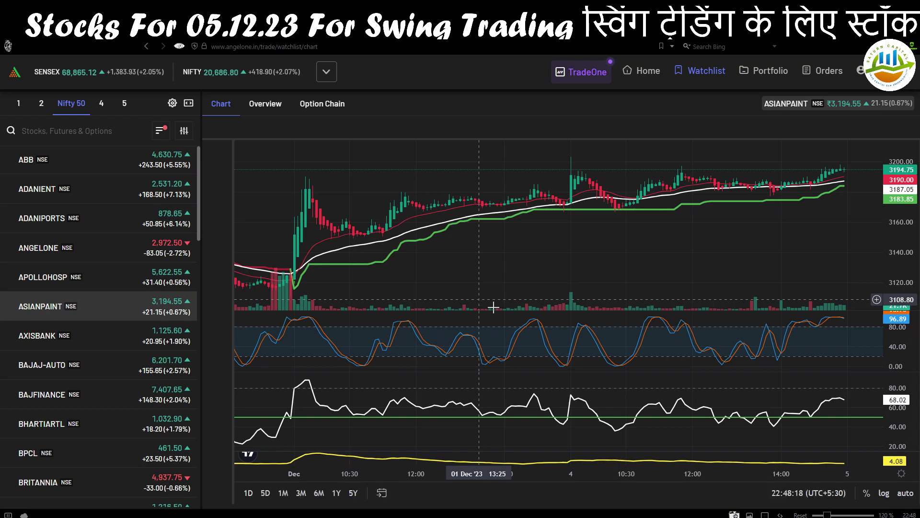
left_click(319, 126)
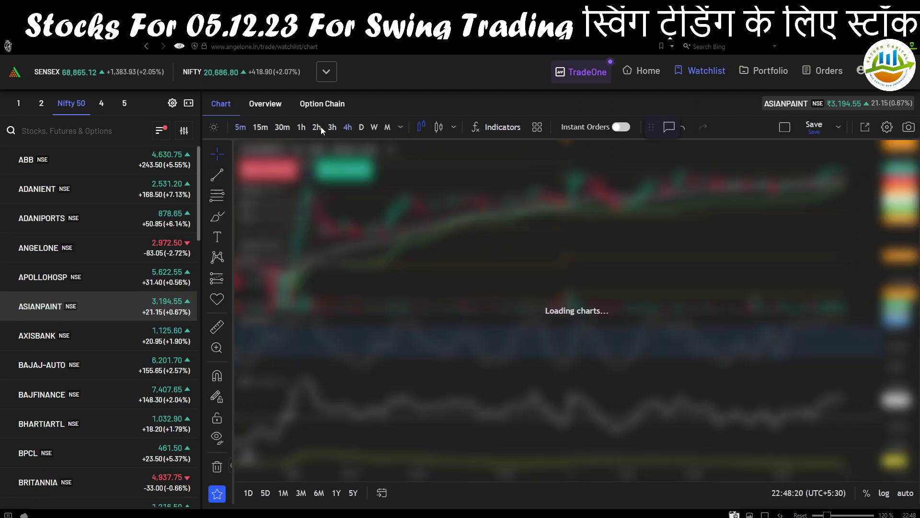
left_click(320, 127)
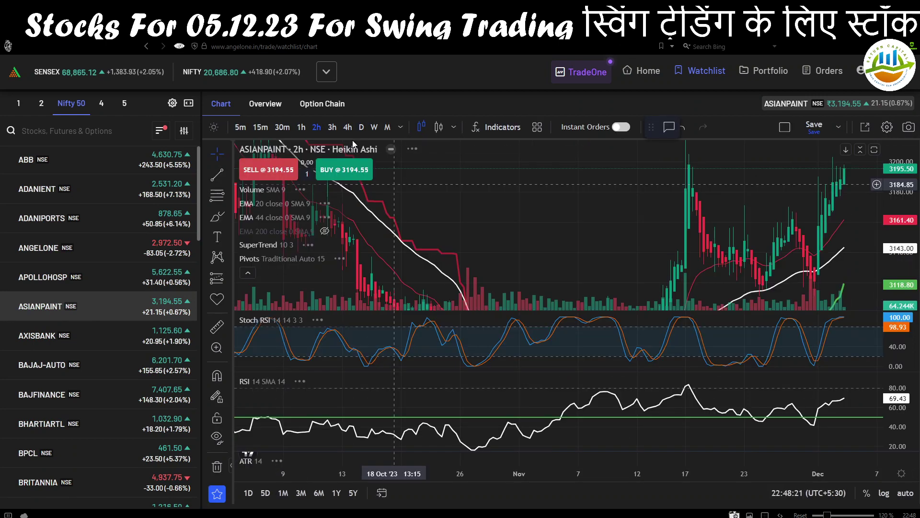
left_click(348, 127)
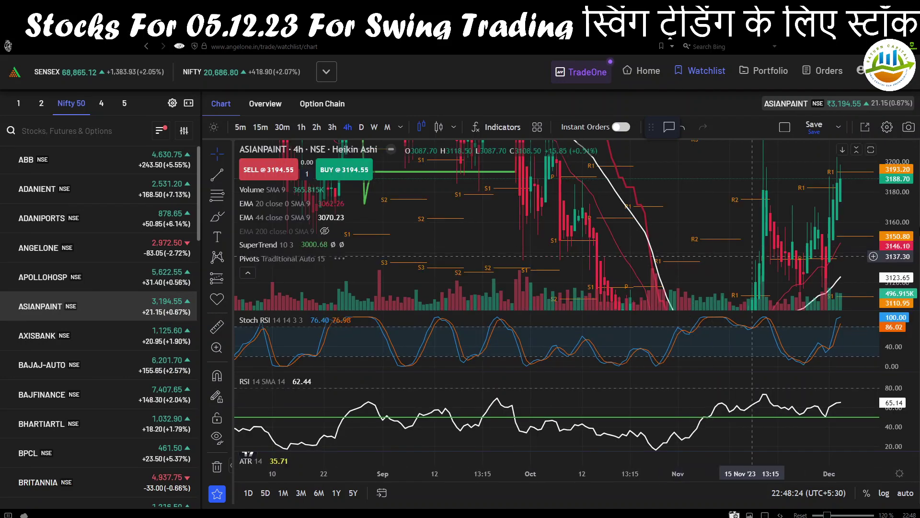
left_click_drag(900, 232, 862, 262)
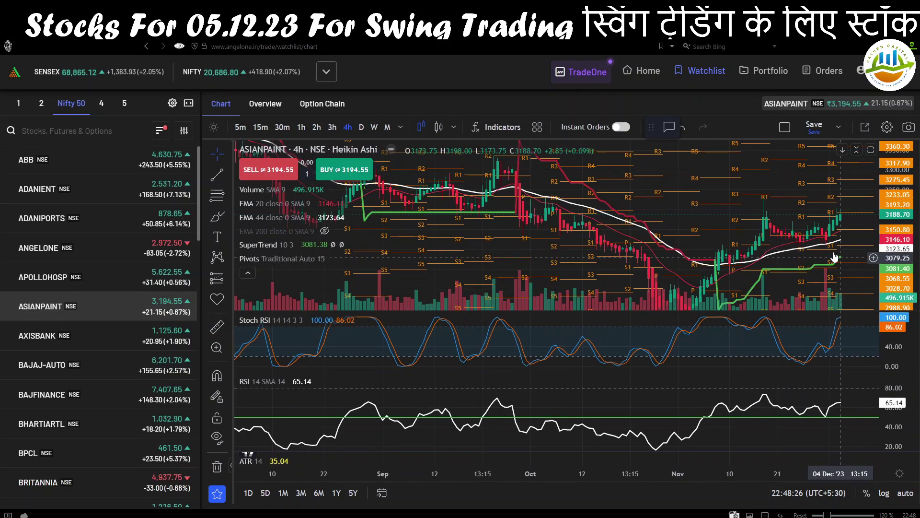
left_click_drag(762, 261, 628, 262)
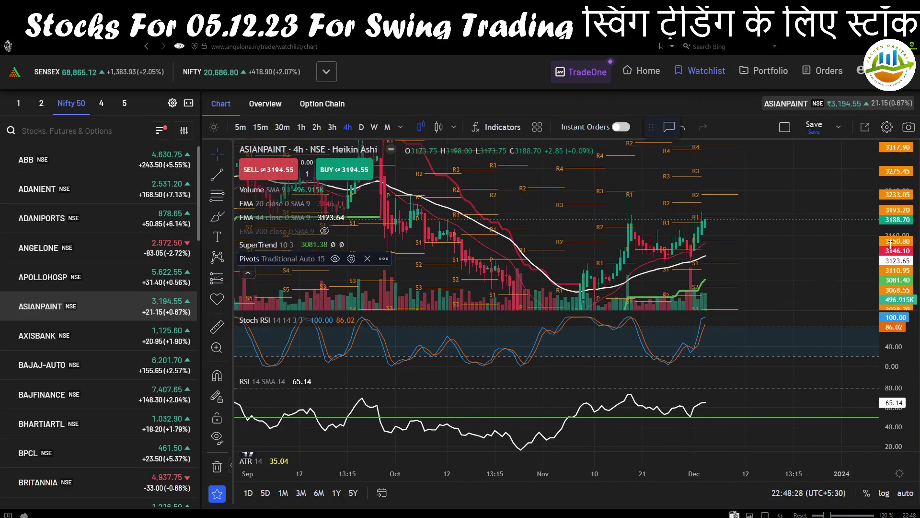
scroll(808, 268, "up", 2)
scroll(834, 283, "up", 2)
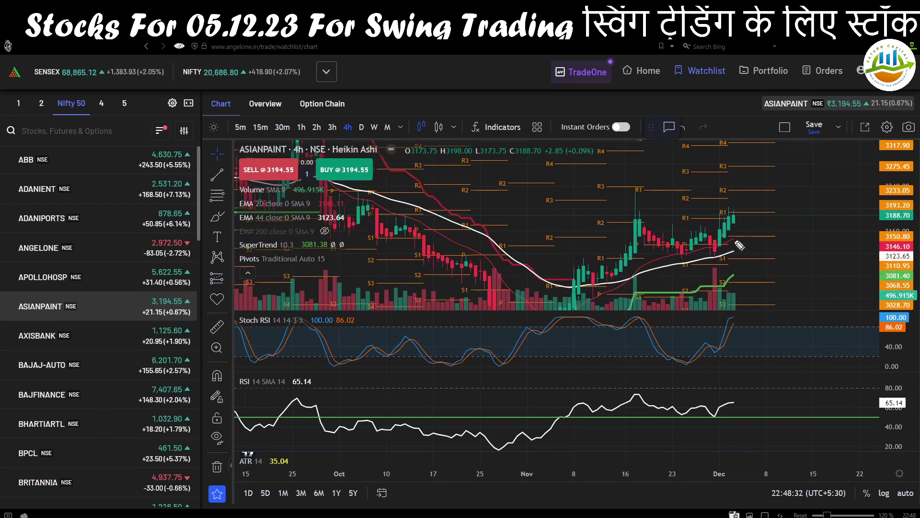
Step: Annotate the 4-hour ASIANPAINT chart, ticking the EMAs as 1M, the Stoch RSI as 2M and the RSI as 3M, and clear the marks
left_click_drag(733, 238, 753, 231)
left_click_drag(736, 250, 807, 246)
left_click_drag(725, 366, 738, 341)
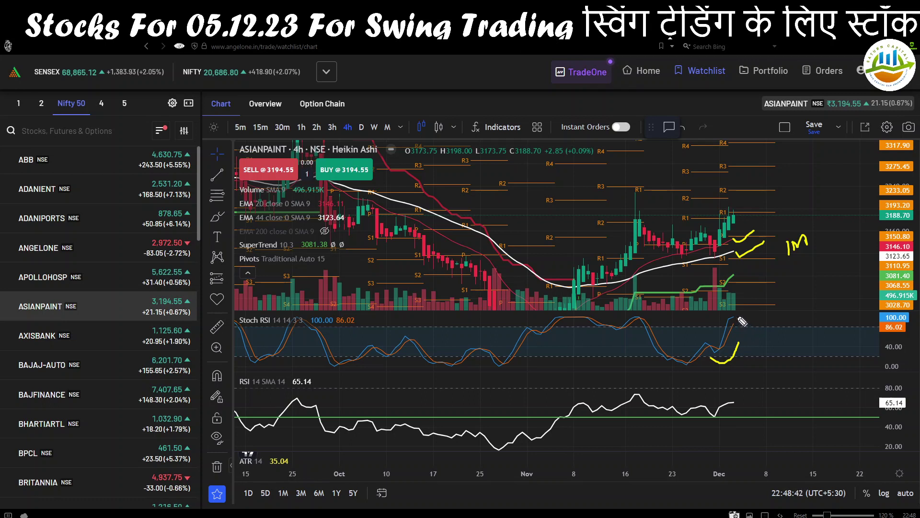
mouse_move(742, 321)
left_mouse_down()
mouse_move(725, 315)
mouse_move(726, 330)
mouse_move(740, 320)
left_mouse_up()
left_click_drag(642, 329, 643, 322)
mouse_move(759, 339)
left_mouse_down()
mouse_move(796, 349)
mouse_move(813, 335)
mouse_move(823, 346)
left_mouse_up()
left_click(801, 334)
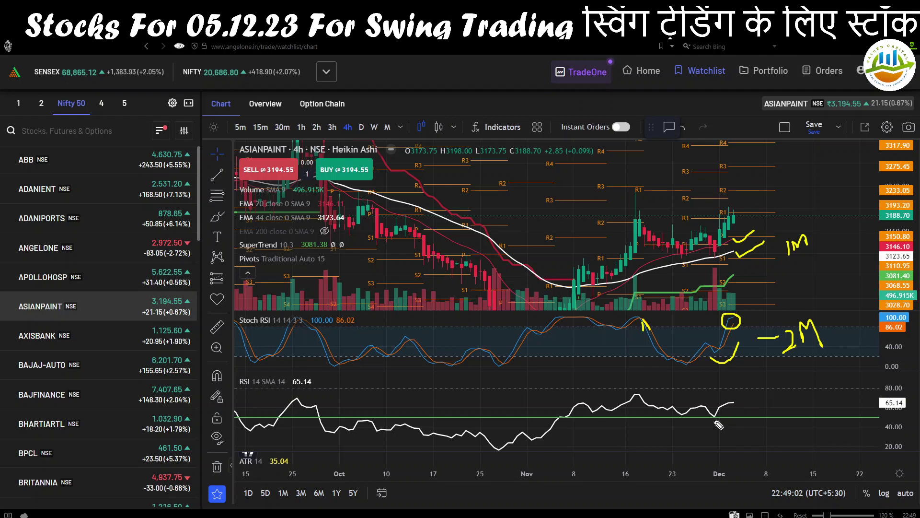
mouse_move(705, 418)
left_mouse_down()
mouse_move(730, 412)
mouse_move(740, 397)
mouse_move(757, 422)
mouse_move(741, 427)
mouse_move(761, 422)
mouse_move(769, 405)
mouse_move(772, 414)
left_mouse_up()
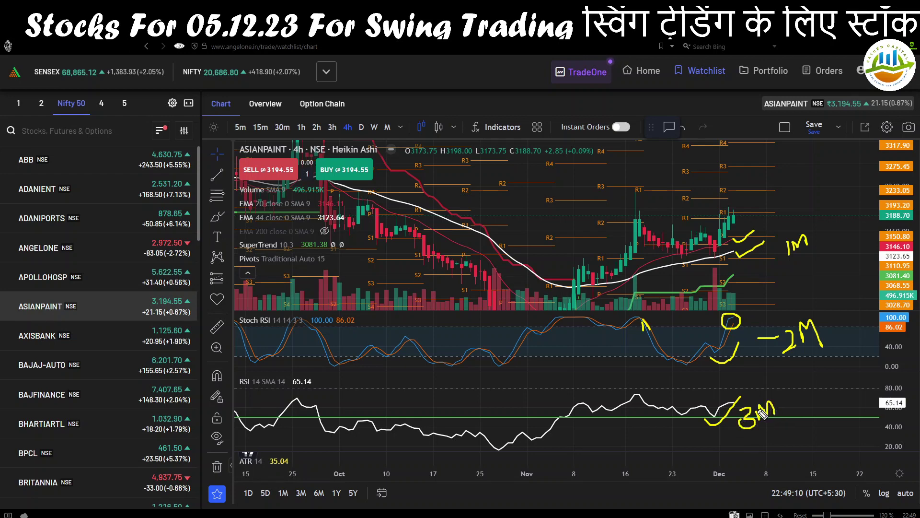
key("e")
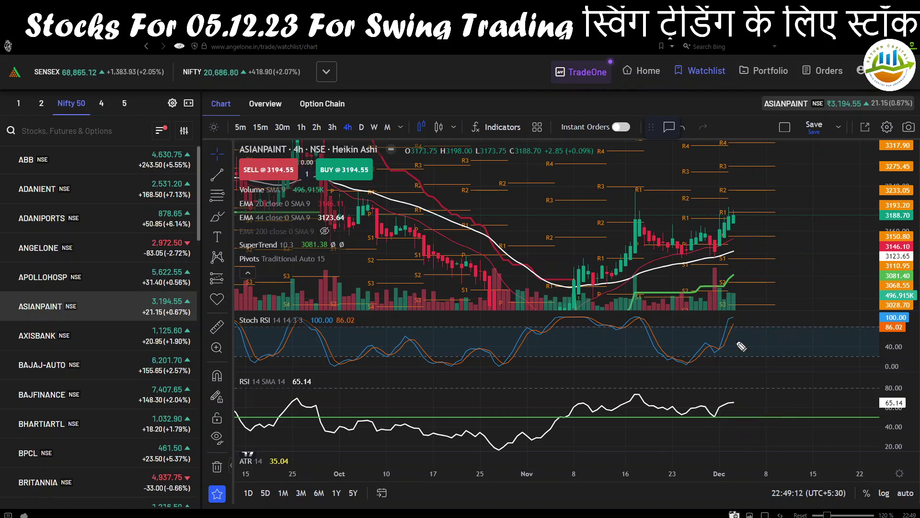
Step: Circle the latest Stoch RSI crossover on the 4-hour chart, mark its value on the scale, and clear the marks
mouse_move(744, 320)
left_mouse_down()
mouse_move(724, 315)
mouse_move(716, 336)
mouse_move(747, 326)
mouse_move(728, 335)
left_mouse_up()
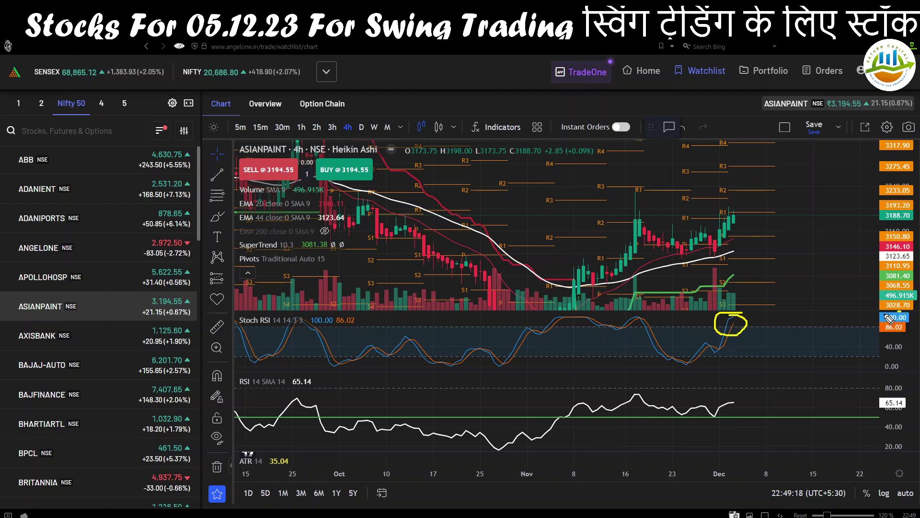
mouse_move(889, 317)
left_mouse_down()
mouse_move(878, 335)
mouse_move(908, 336)
mouse_move(900, 314)
mouse_move(879, 319)
left_mouse_up()
key("Escape")
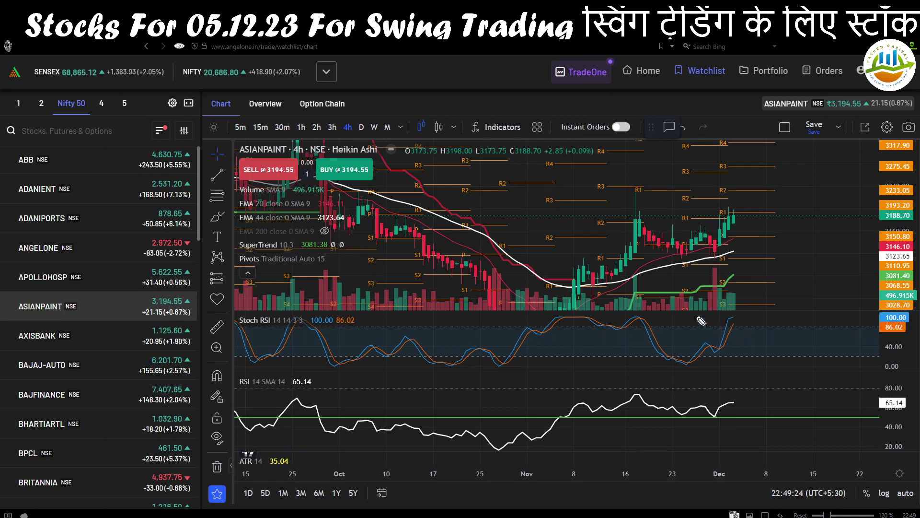
Step: Switch ASIANPAINT to the daily timeframe and tick the EMAs, Stoch RSI and RSI, numbering them 1, 2 and 3
left_click(362, 127)
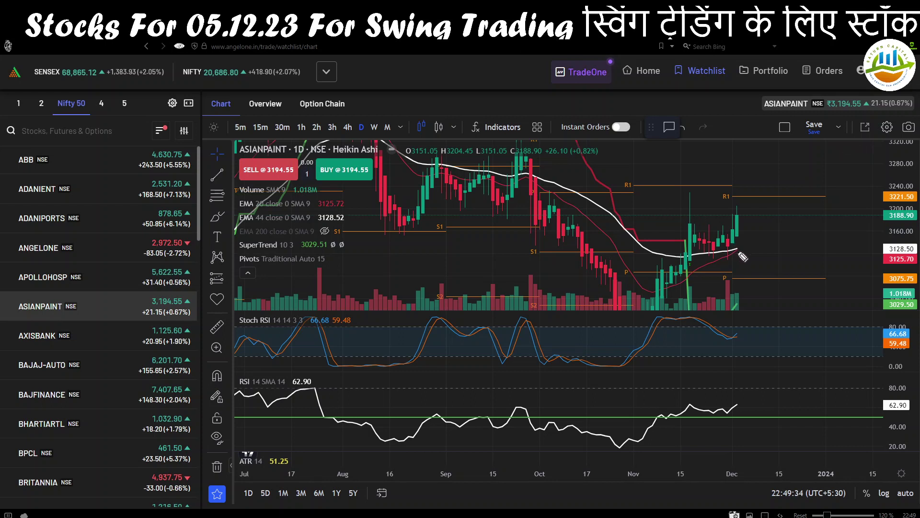
mouse_move(741, 251)
left_mouse_down()
mouse_move(747, 236)
mouse_move(765, 243)
left_mouse_up()
left_click_drag(721, 345, 750, 325)
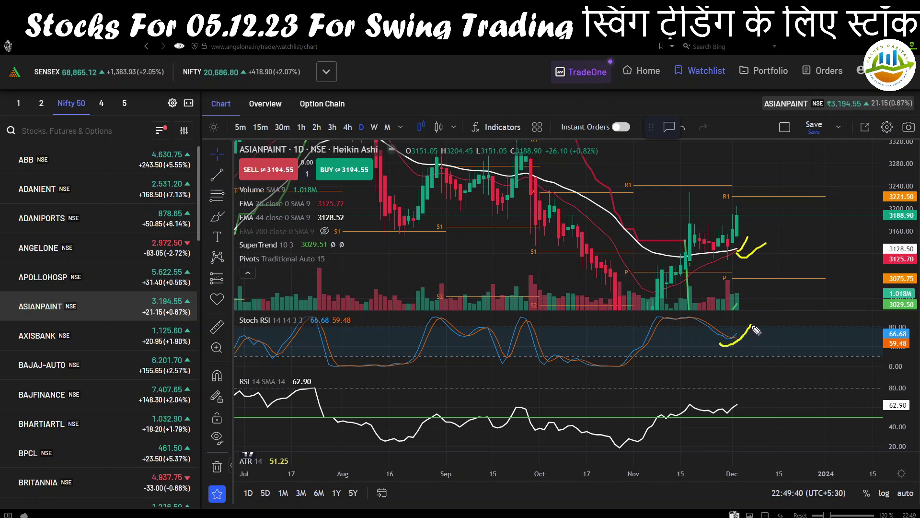
mouse_move(713, 421)
left_mouse_down()
mouse_move(728, 420)
mouse_move(746, 398)
left_mouse_up()
left_click_drag(766, 228, 771, 233)
mouse_move(768, 327)
left_mouse_down()
mouse_move(778, 353)
mouse_move(795, 348)
left_mouse_up()
mouse_move(772, 397)
left_mouse_down()
mouse_move(780, 401)
mouse_move(770, 410)
left_mouse_up()
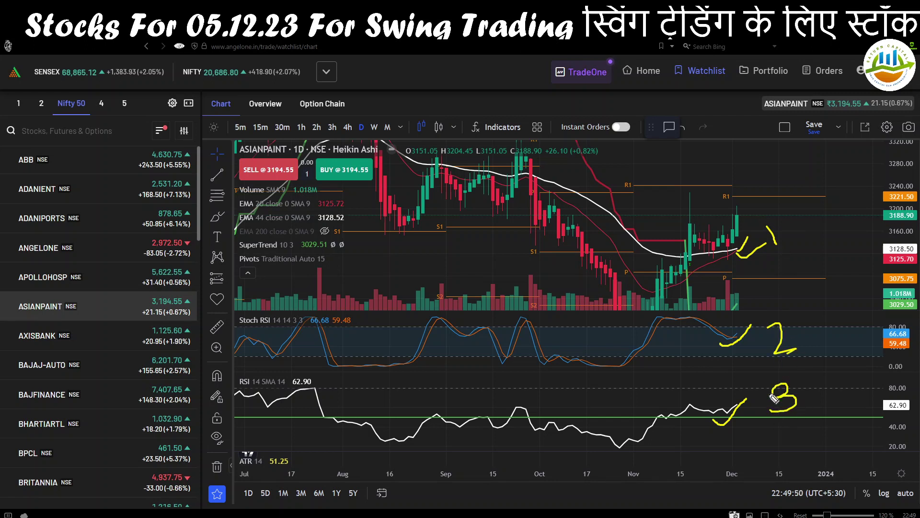
Step: Mark the R1 pivot resistance above the latest daily candle, check the levels above it, and clear the annotations
left_click_drag(738, 198, 796, 205)
left_click_drag(902, 186, 902, 194)
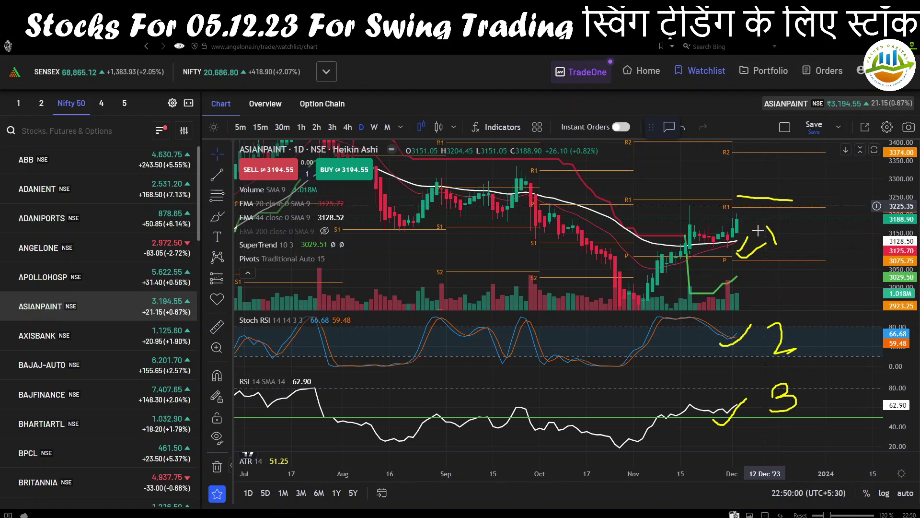
key("Delete")
Step: On the weekly ASIANPAINT chart, mark the EMAs 1M, Stoch RSI 2M and RSI 3M, and circle the 4h, D and W timeframes
left_click(373, 128)
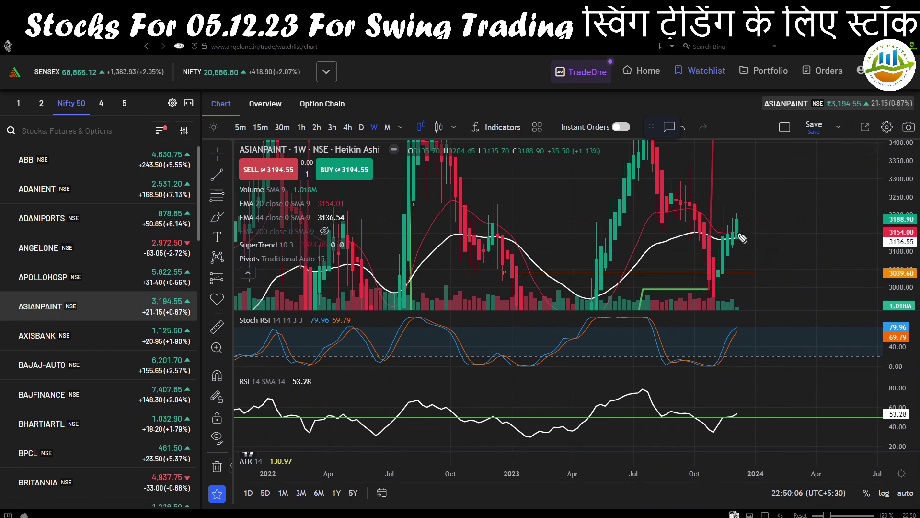
mouse_move(738, 233)
left_mouse_down()
mouse_move(771, 234)
mouse_move(791, 255)
mouse_move(809, 244)
left_mouse_up()
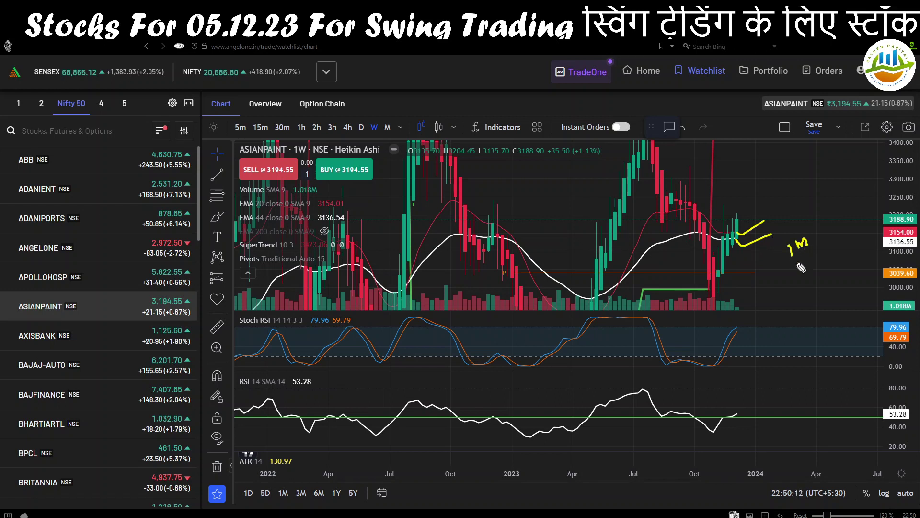
mouse_move(719, 362)
left_mouse_down()
mouse_move(755, 328)
mouse_move(801, 332)
mouse_move(828, 317)
left_mouse_up()
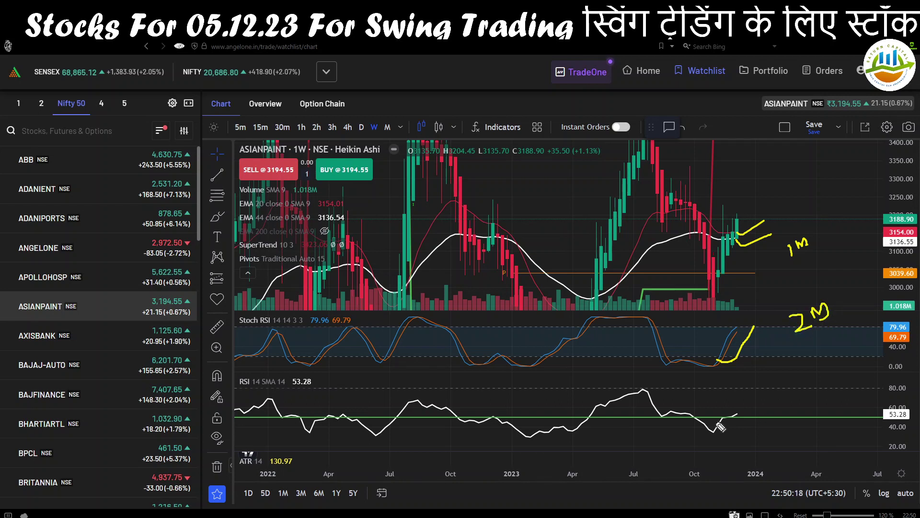
left_click_drag(723, 420, 743, 408)
mouse_move(892, 407)
left_mouse_down()
mouse_move(893, 428)
mouse_move(892, 407)
left_mouse_up()
mouse_move(789, 404)
left_mouse_down()
mouse_move(814, 421)
mouse_move(795, 417)
mouse_move(820, 395)
mouse_move(826, 405)
left_mouse_up()
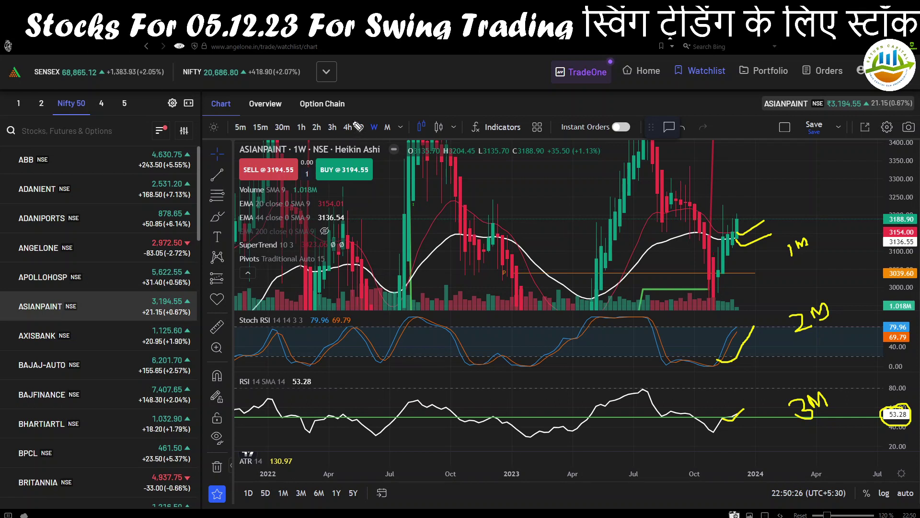
mouse_move(352, 121)
left_mouse_down()
mouse_move(367, 123)
mouse_move(364, 140)
mouse_move(371, 122)
mouse_move(363, 116)
mouse_move(383, 115)
mouse_move(370, 139)
mouse_move(386, 135)
mouse_move(385, 118)
mouse_move(427, 96)
left_mouse_up()
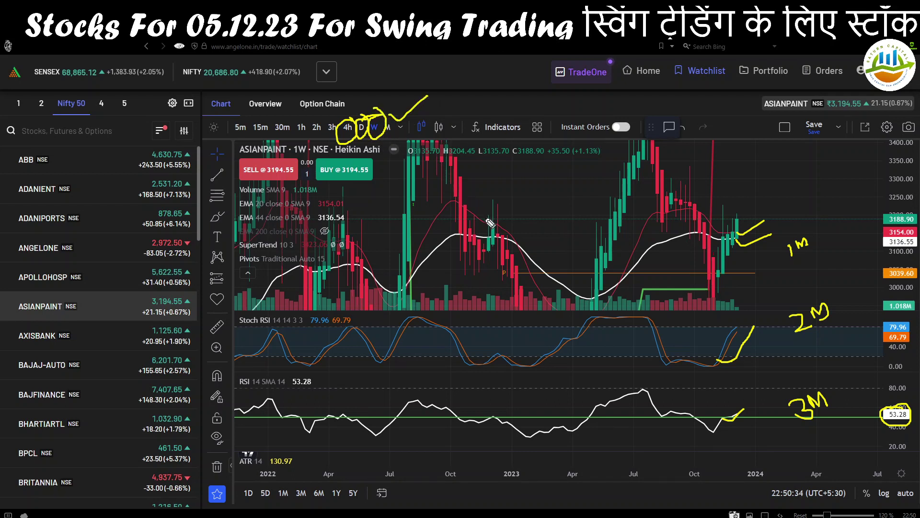
key("e")
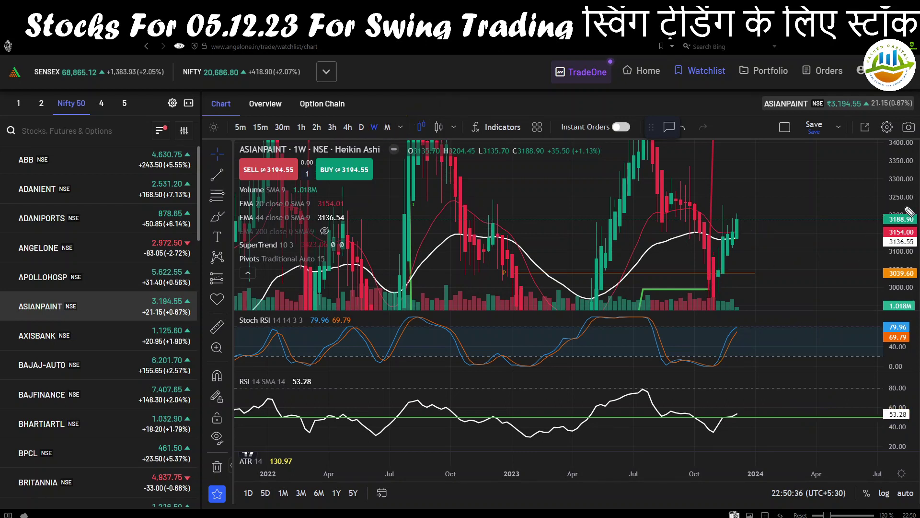
Step: Mark the weekly SuperTrend line and the R1 pivot above the latest ASIANPAINT candles as upside target levels
left_click_drag(906, 210, 903, 218)
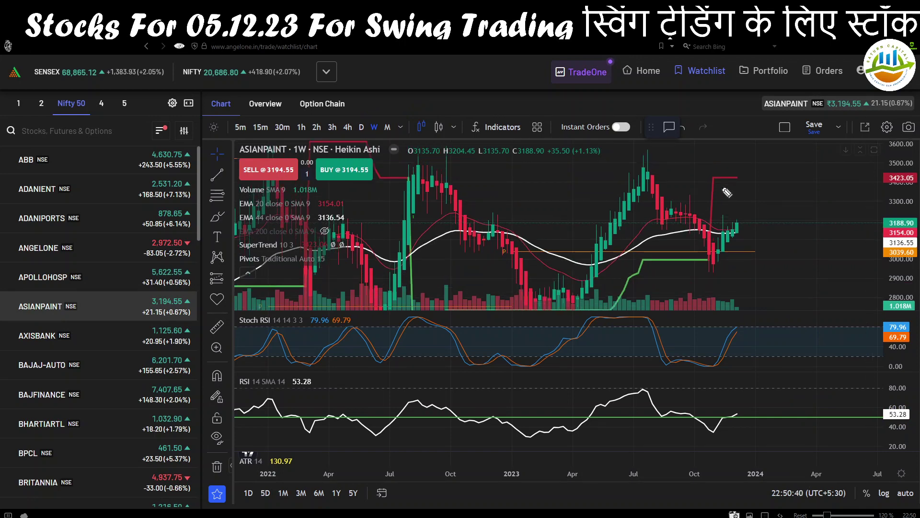
mouse_move(734, 183)
left_mouse_down()
mouse_move(833, 188)
mouse_move(801, 191)
left_mouse_up()
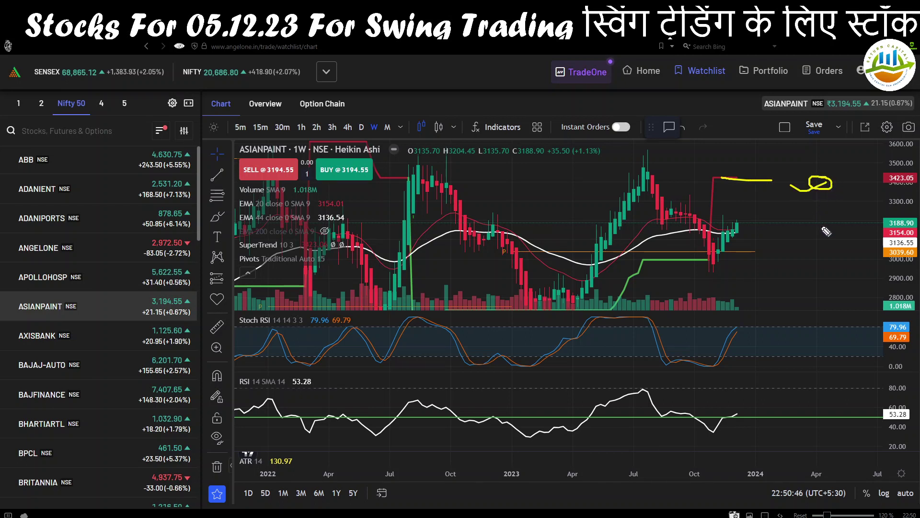
left_click_drag(888, 208, 888, 230)
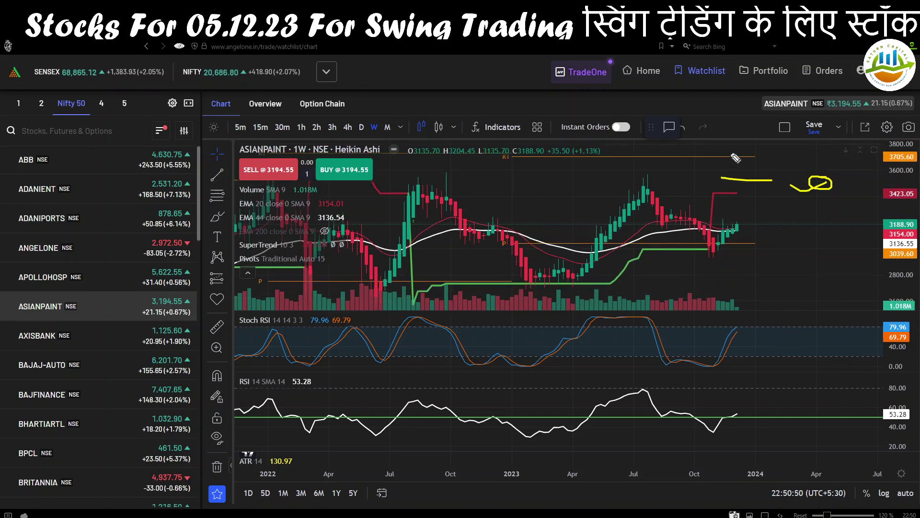
mouse_move(738, 157)
left_mouse_down()
mouse_move(802, 157)
mouse_move(816, 174)
mouse_move(833, 148)
left_mouse_up()
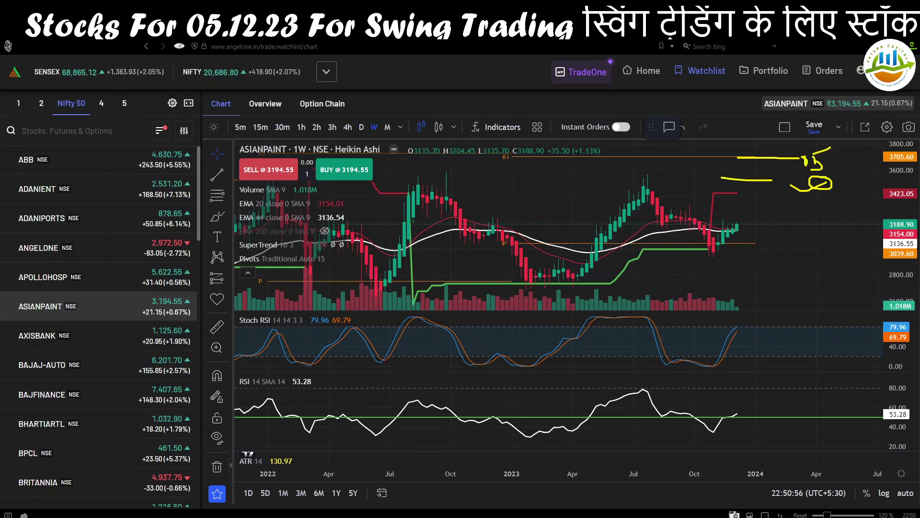
Step: Switch to the Excel trading journal and fill row 28 with symbol ASIAN PAINT, quantity 50, entry 3200, SL 3089 and view W
key("alt+Tab")
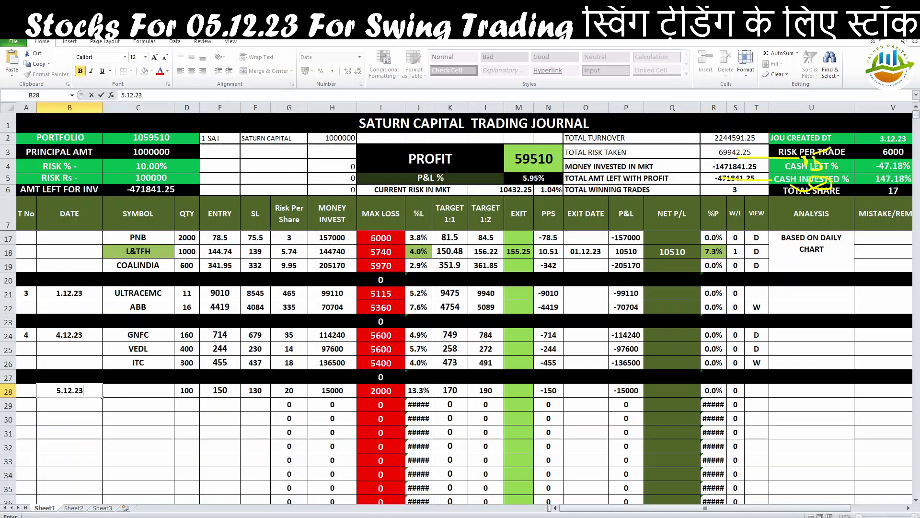
left_click(129, 390)
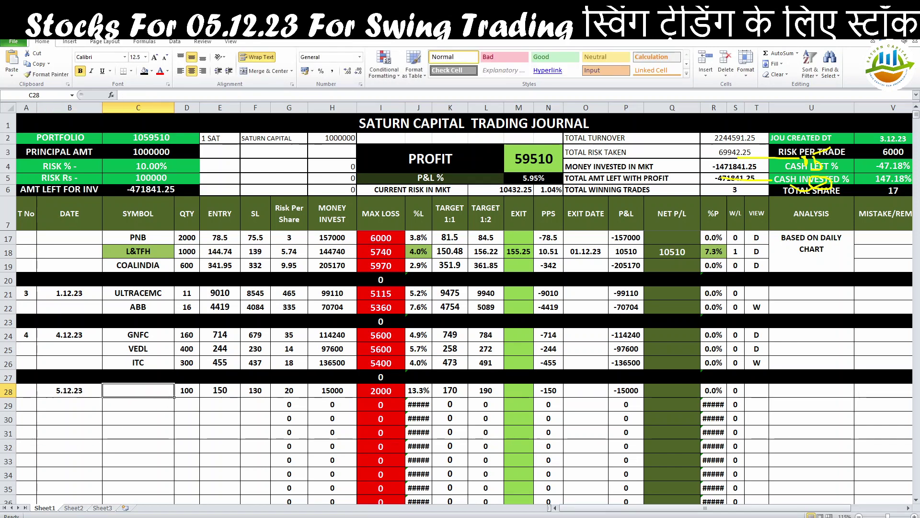
key("ctrl+v")
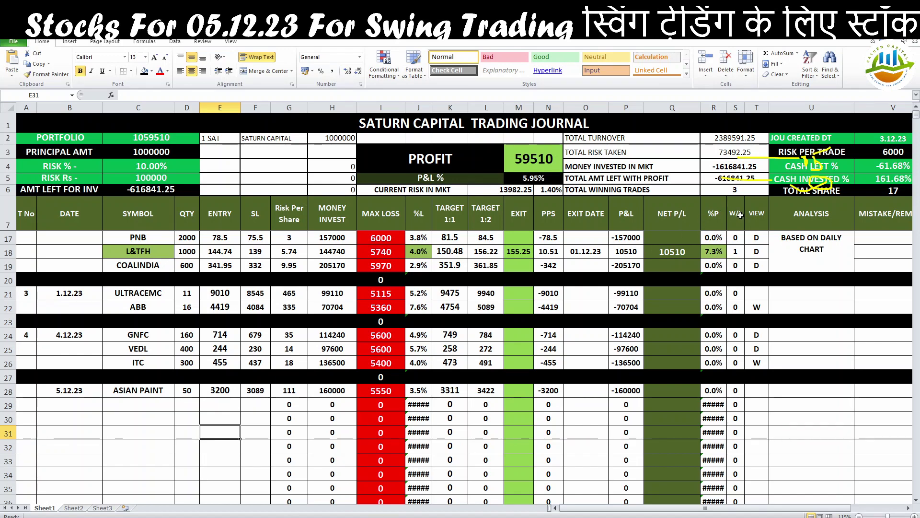
left_click(758, 392)
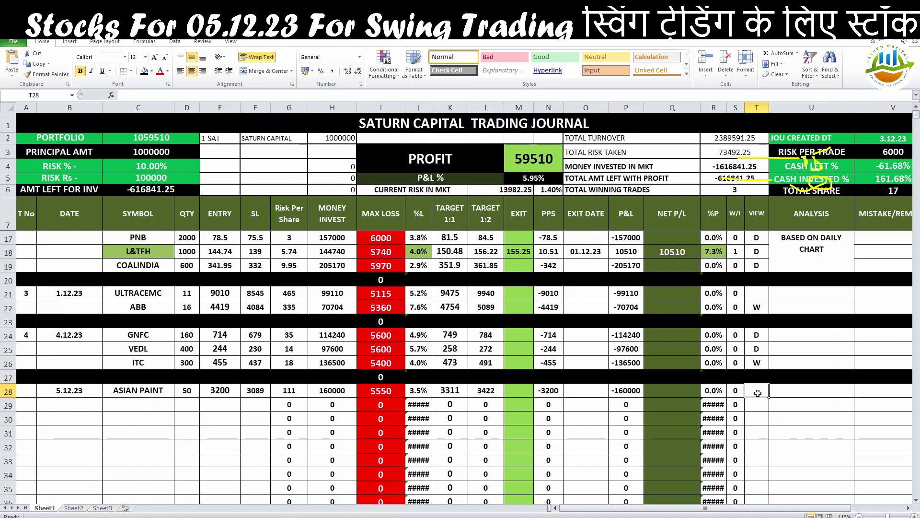
type("W")
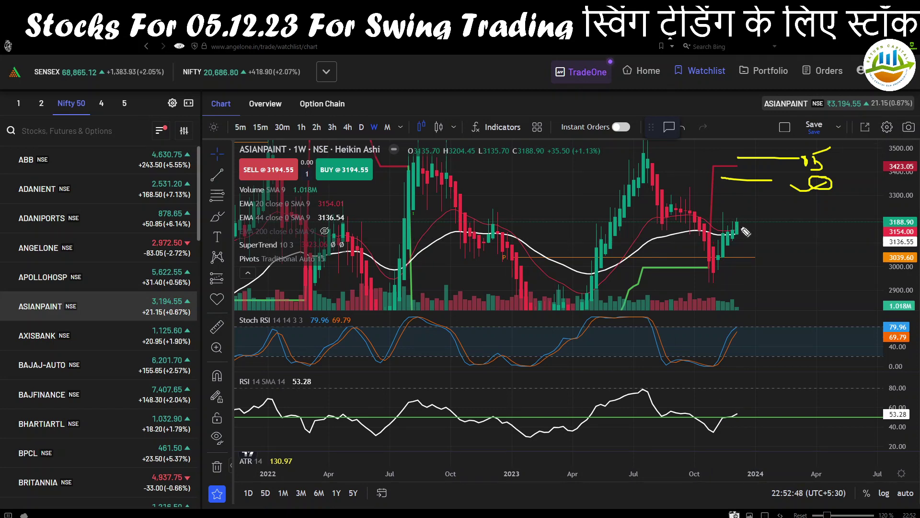
Step: Mark the latest weekly candle on the ASIANPAINT chart, and circle the journal's risk per trade and row 28's max loss, quantity and targets
mouse_move(741, 224)
left_mouse_down()
mouse_move(758, 219)
mouse_move(743, 246)
left_mouse_up()
key("e")
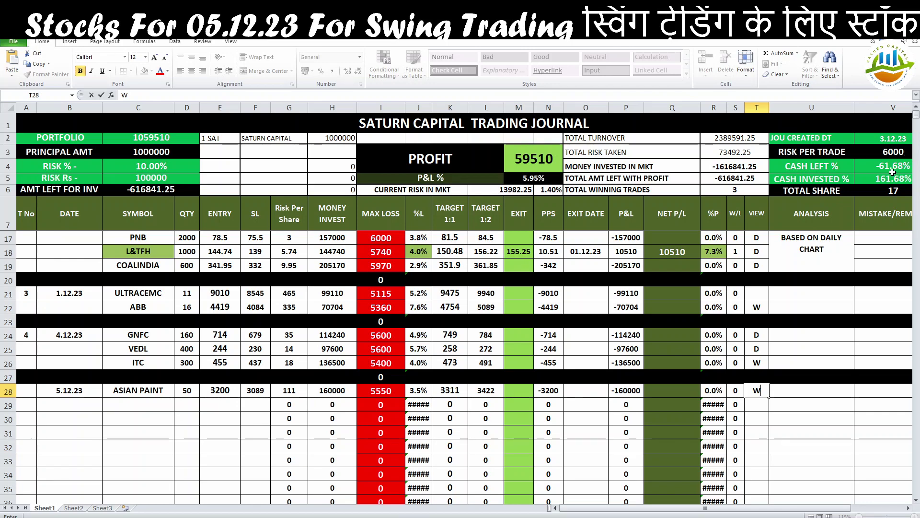
mouse_move(908, 146)
left_mouse_down()
mouse_move(877, 150)
mouse_move(908, 158)
mouse_move(901, 146)
left_mouse_up()
mouse_move(396, 384)
left_mouse_down()
mouse_move(362, 383)
mouse_move(379, 406)
mouse_move(398, 383)
left_mouse_up()
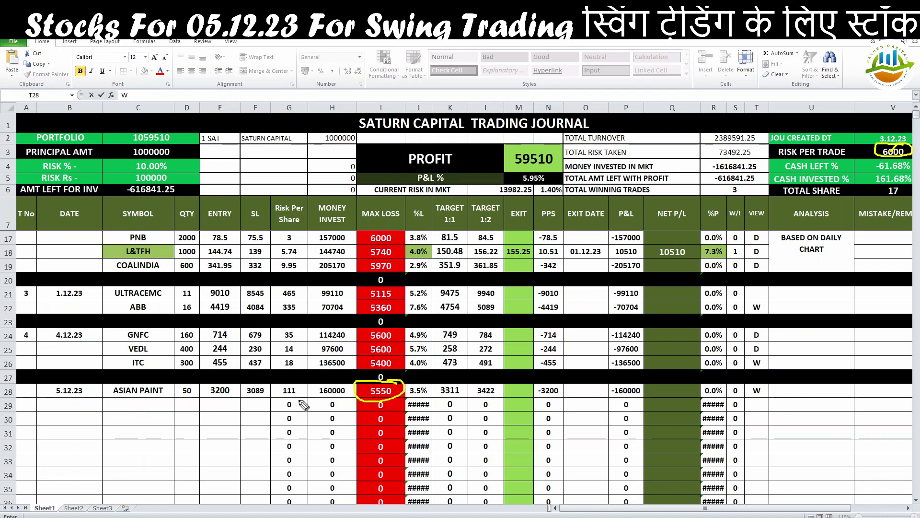
mouse_move(195, 388)
left_mouse_down()
mouse_move(182, 384)
mouse_move(184, 408)
mouse_move(197, 389)
left_mouse_up()
left_click_drag(463, 386, 429, 383)
mouse_move(453, 406)
left_mouse_down()
mouse_move(467, 383)
mouse_move(413, 405)
mouse_move(344, 392)
mouse_move(338, 409)
mouse_move(390, 398)
left_mouse_up()
mouse_move(489, 390)
left_mouse_down()
mouse_move(477, 399)
mouse_move(498, 385)
left_mouse_up()
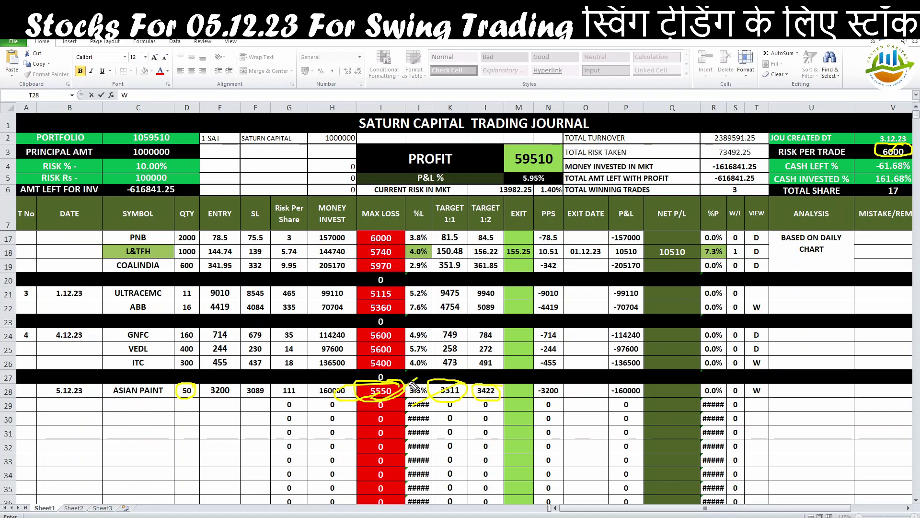
key("e")
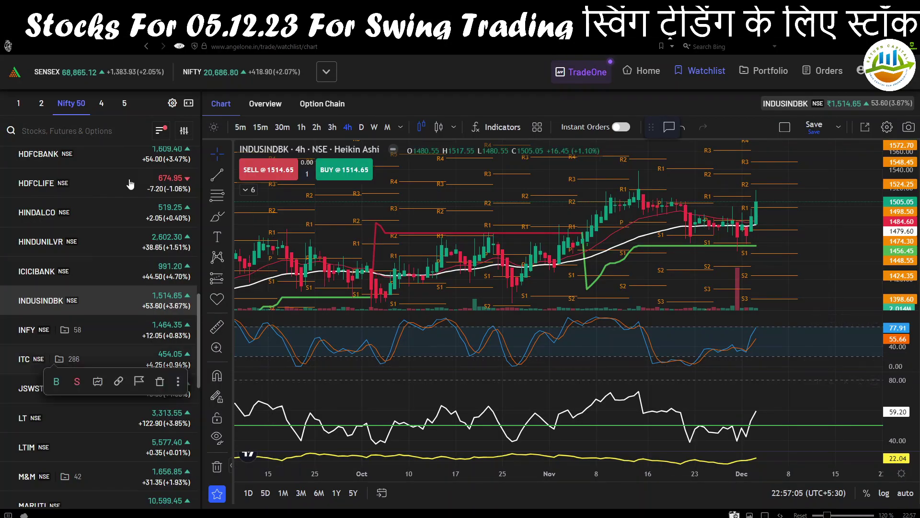
Step: Open INDUSINDBK from the Nifty 50 watchlist and annotate its 4-hour chart, ticking the EMAs as 1M, Stoch RSI as 2M and RSI as 3M
left_click(43, 311)
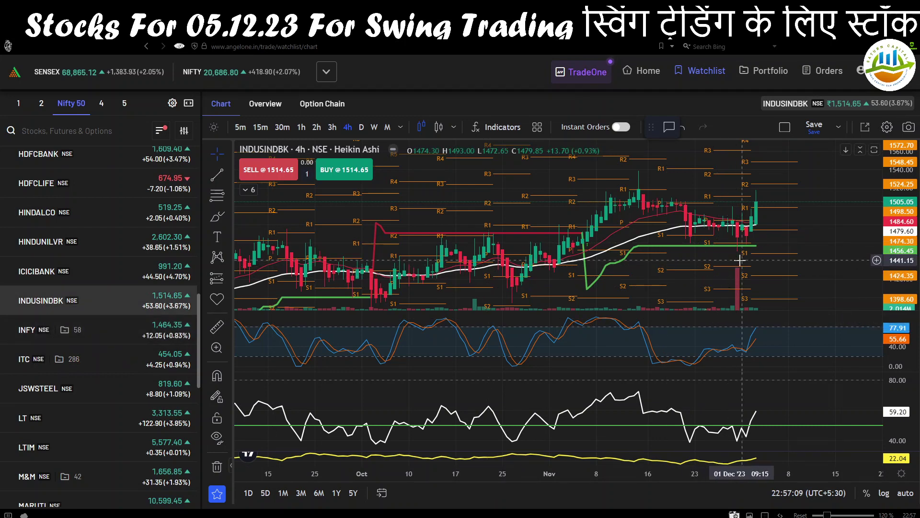
mouse_move(760, 222)
left_mouse_down()
mouse_move(774, 213)
mouse_move(765, 229)
mouse_move(778, 221)
mouse_move(798, 230)
mouse_move(812, 211)
mouse_move(810, 222)
left_mouse_up()
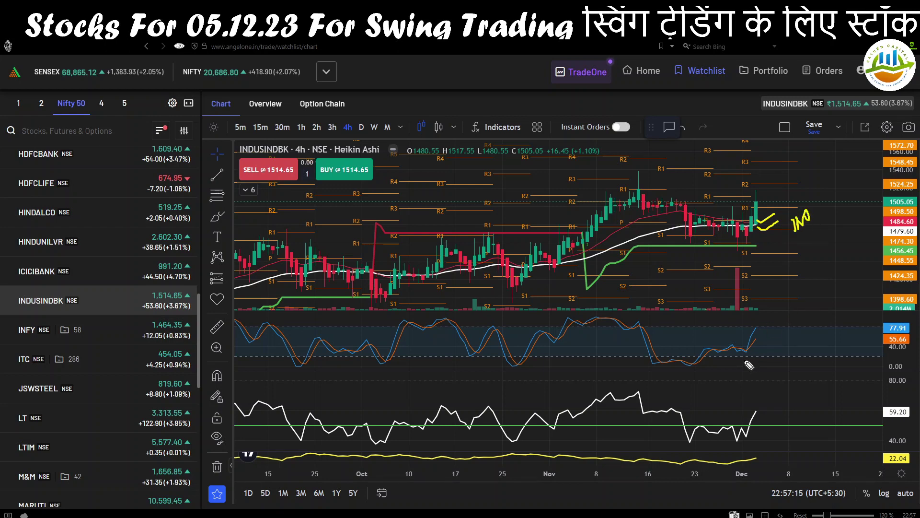
mouse_move(743, 357)
left_mouse_down()
mouse_move(749, 363)
mouse_move(772, 333)
mouse_move(807, 352)
mouse_move(822, 341)
left_mouse_up()
mouse_move(742, 427)
left_mouse_down()
mouse_move(803, 401)
mouse_move(813, 407)
left_mouse_up()
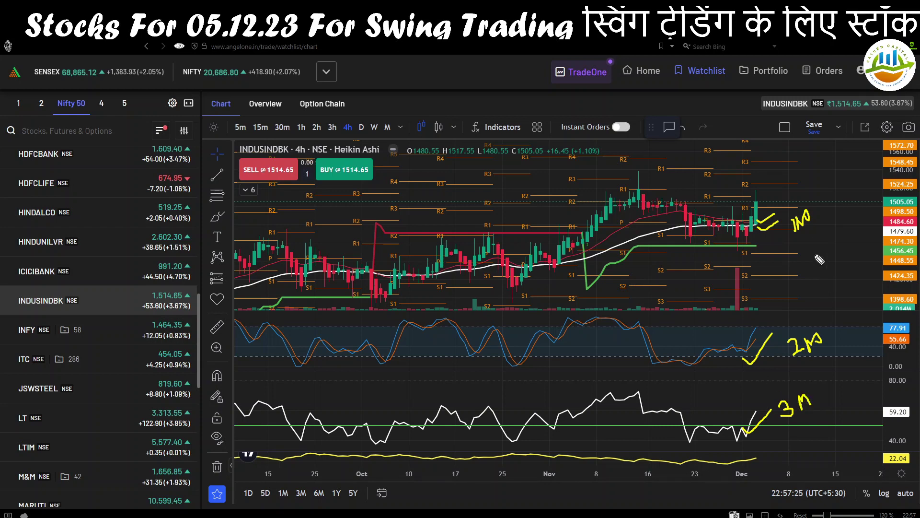
mouse_move(339, 133)
left_mouse_down()
mouse_move(347, 142)
mouse_move(362, 123)
left_mouse_up()
Step: Switch INDUSINDBK to the daily timeframe and tick the two EMAs, the Stoch RSI crossover and the RSI upturn
left_click(363, 130)
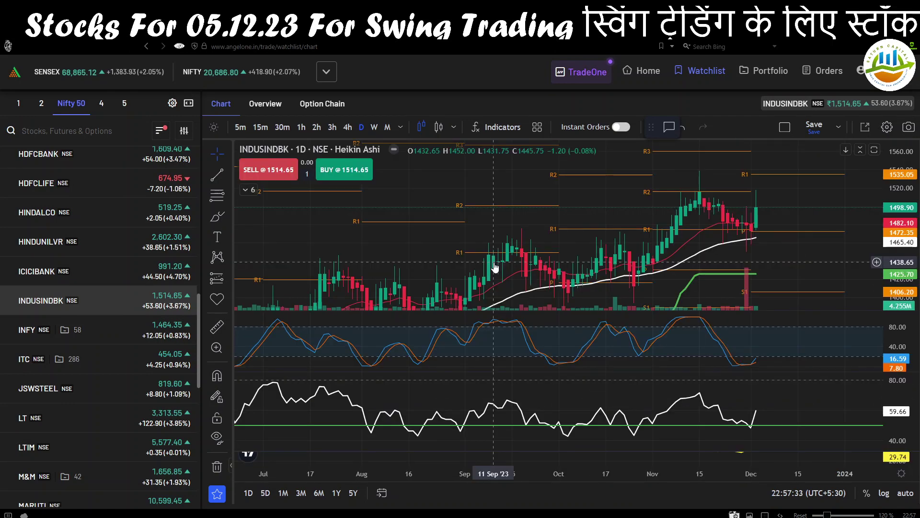
mouse_move(756, 223)
left_mouse_down()
mouse_move(775, 218)
mouse_move(767, 238)
mouse_move(773, 232)
left_mouse_up()
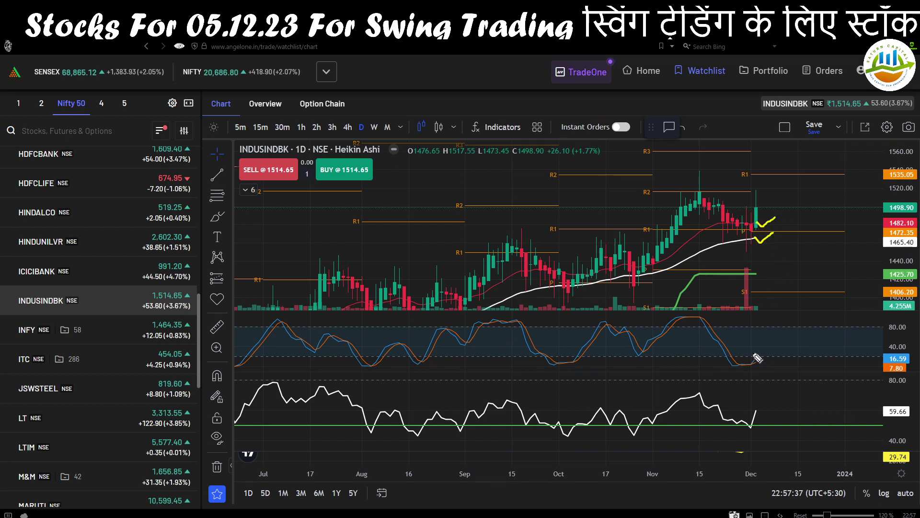
mouse_move(749, 369)
left_mouse_down()
mouse_move(762, 368)
mouse_move(784, 328)
left_mouse_up()
mouse_move(742, 428)
left_mouse_down()
mouse_move(753, 430)
mouse_move(771, 409)
left_mouse_up()
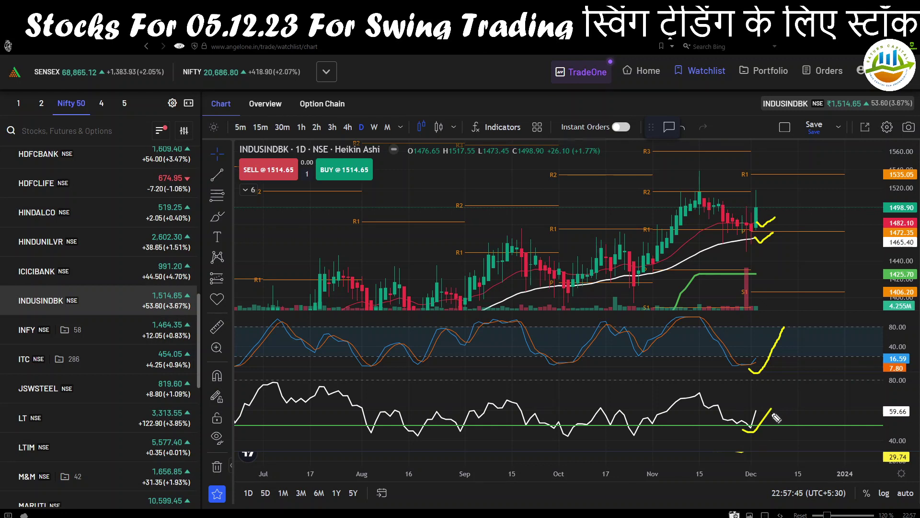
Step: Label the INDUSINDBK daily chart's EMA ticks 1, the Stoch RSI crossover 2M and the RSI upturn 3M
left_click_drag(786, 241, 796, 258)
mouse_move(790, 339)
left_mouse_down()
mouse_move(803, 353)
mouse_move(821, 341)
left_mouse_up()
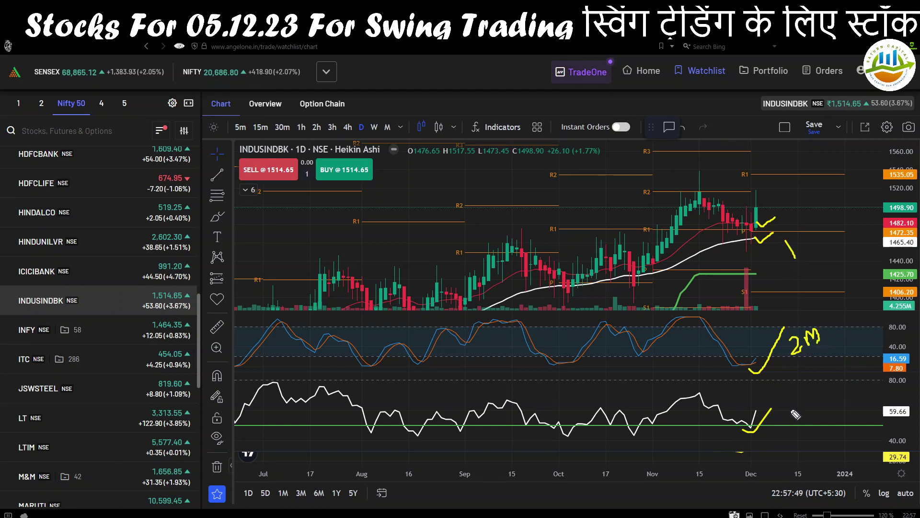
mouse_move(794, 400)
left_mouse_down()
mouse_move(807, 406)
mouse_move(795, 415)
mouse_move(831, 396)
left_mouse_up()
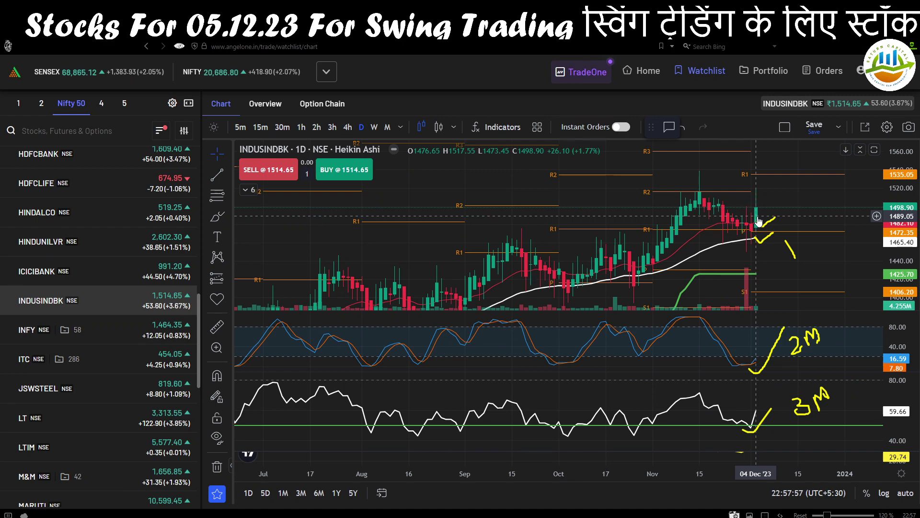
Step: Circle and underline the R1 1535.05 and R2 1601.25 pivot levels, and mark the latest daily INDUSINDBK candle beside the EMAs
left_click_drag(898, 218, 892, 250)
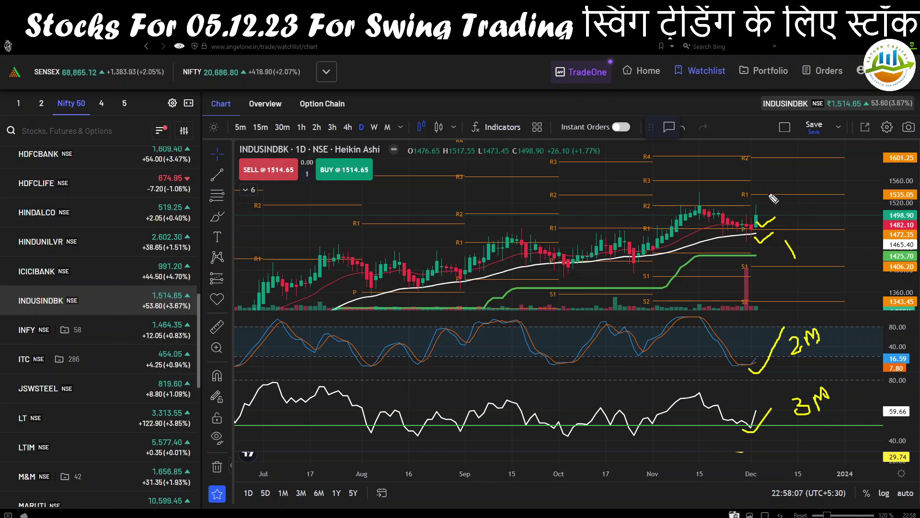
mouse_move(905, 191)
left_mouse_down()
mouse_move(880, 205)
mouse_move(911, 198)
mouse_move(882, 196)
left_mouse_up()
left_click_drag(752, 194, 808, 193)
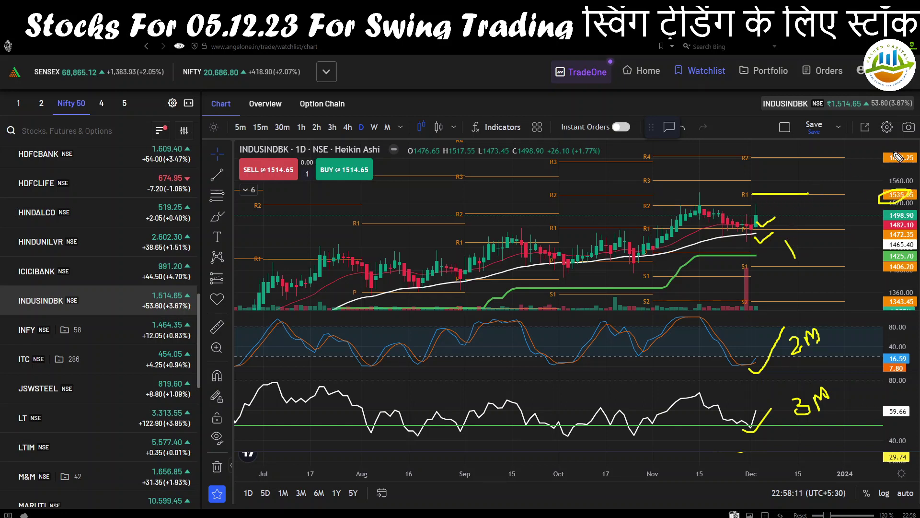
mouse_move(910, 157)
left_mouse_down()
mouse_move(880, 165)
mouse_move(910, 161)
mouse_move(900, 156)
left_mouse_up()
left_click_drag(751, 155, 831, 154)
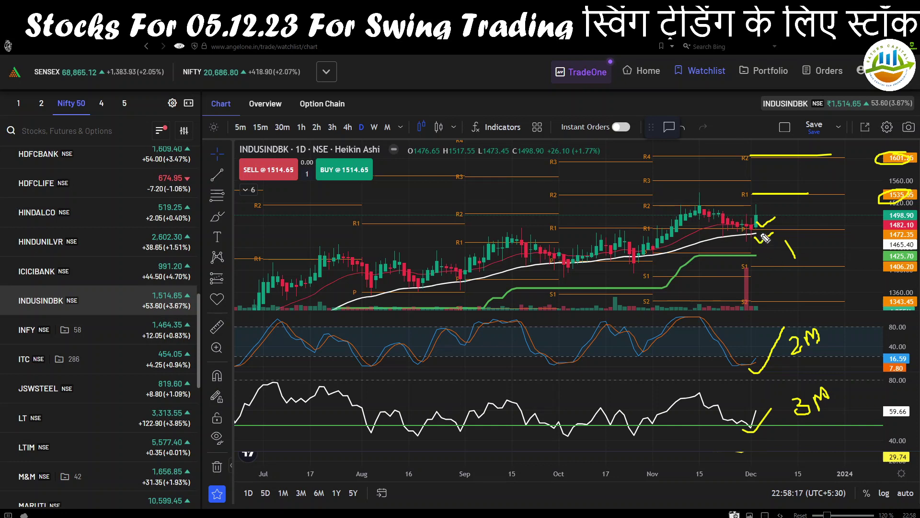
left_click_drag(758, 221, 779, 209)
left_click_drag(780, 211, 759, 225)
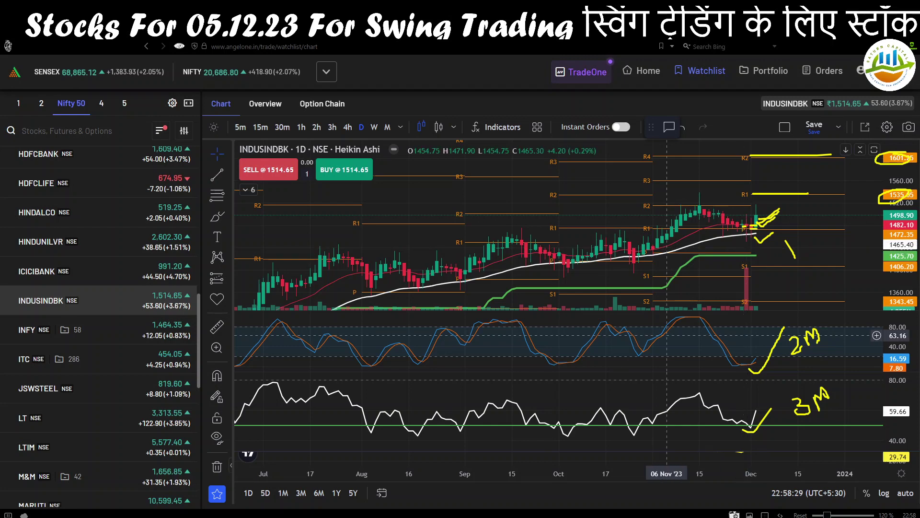
Step: Switch to the Excel trading journal and fill row 29 with symbol INDUSINDBK, quantity 85, entry 1520, SL 1450 and view D
key("alt+Tab")
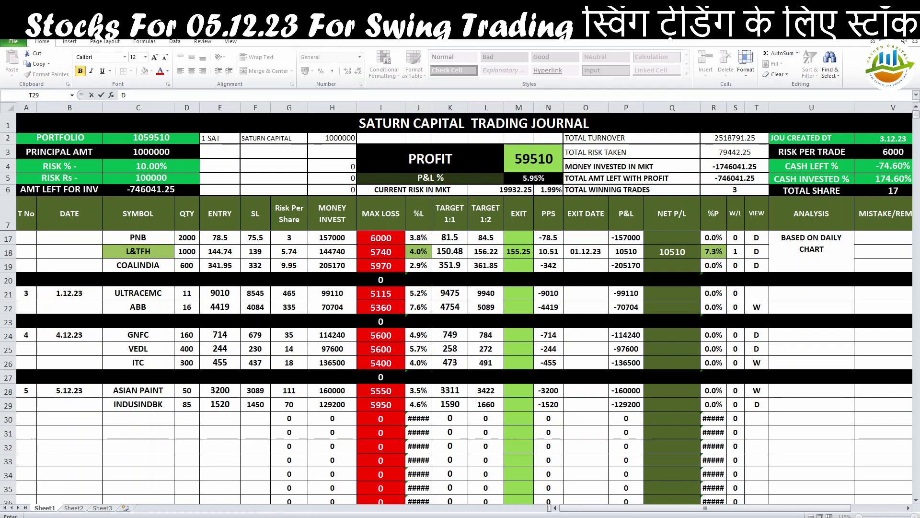
key("alt+Tab")
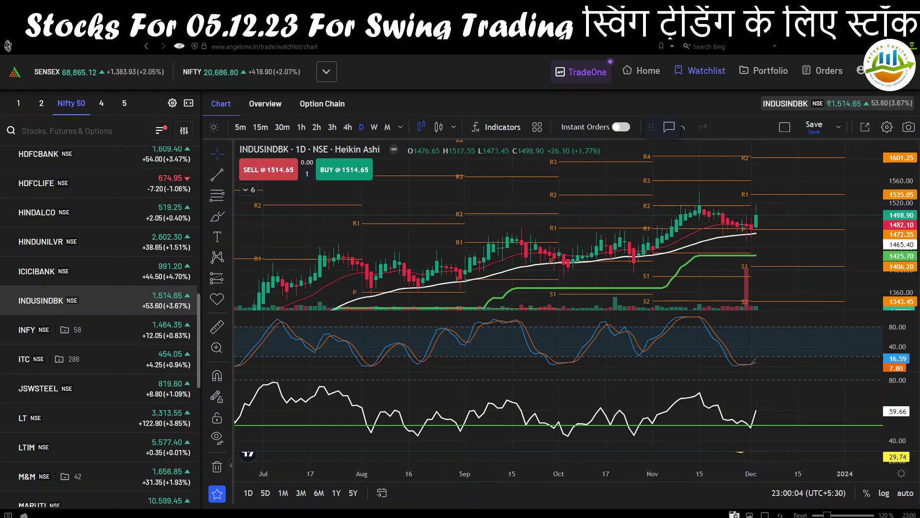
key("alt+Tab")
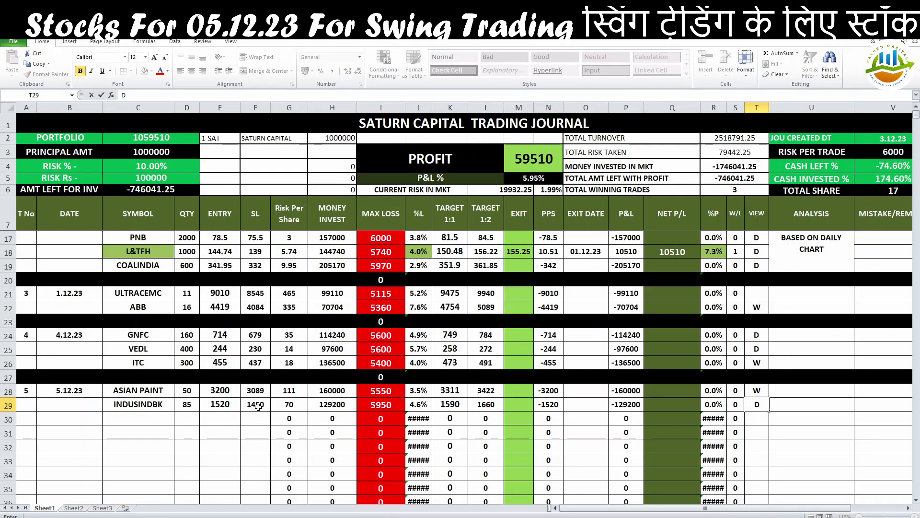
key("Escape")
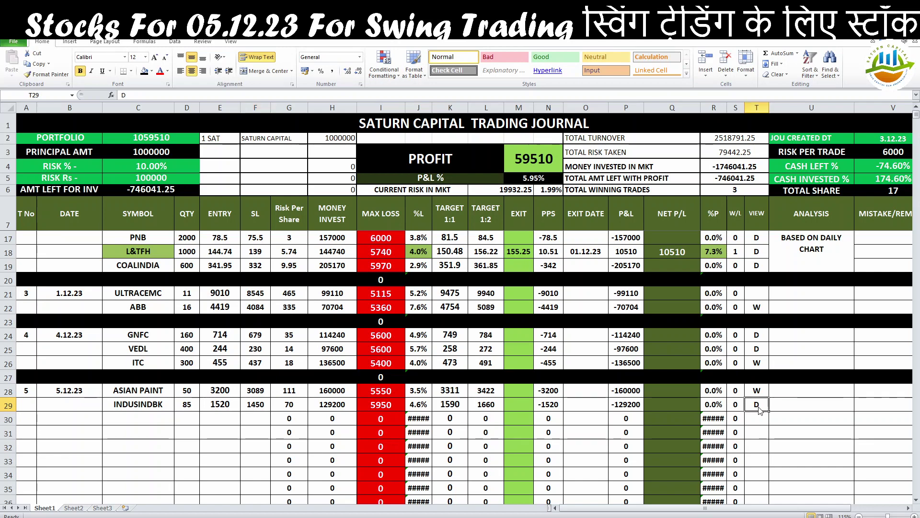
Step: Review row 29's SL, risk per share, money invested, max loss, loss percentage and both targets against the journal's risk per trade
left_click(258, 408)
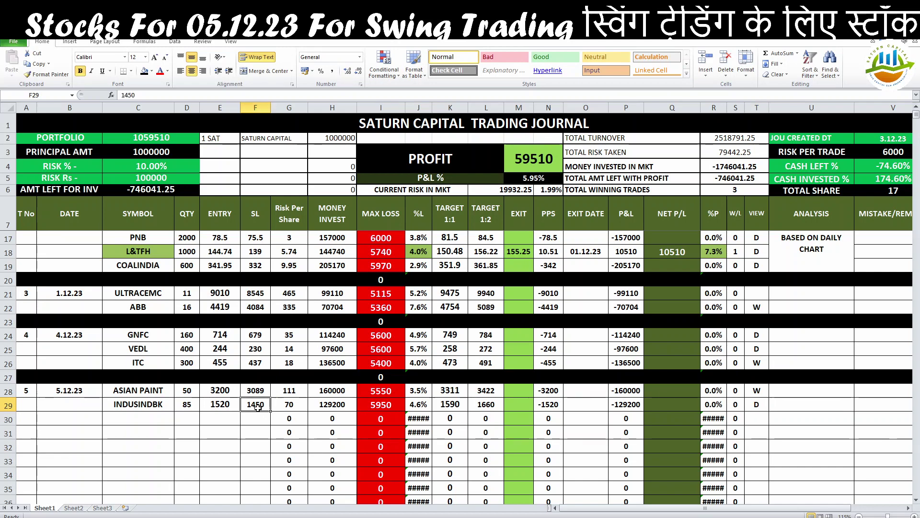
left_click(293, 408)
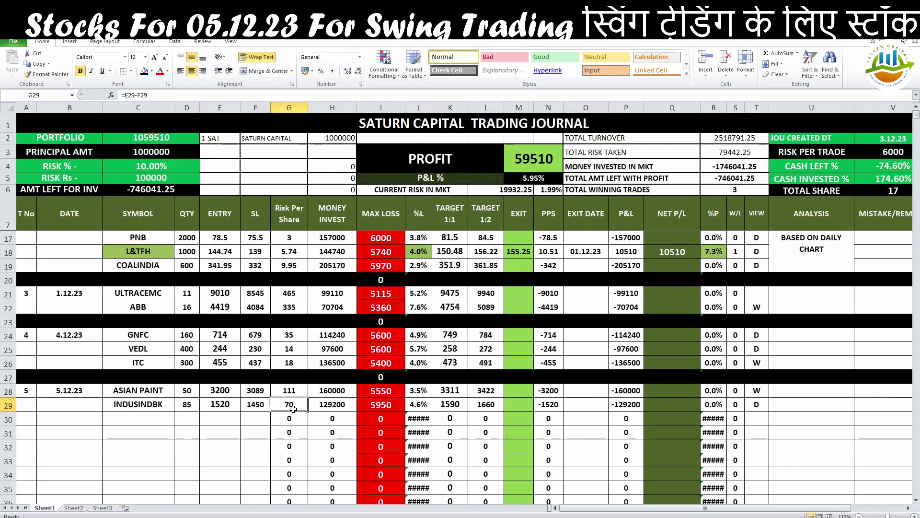
left_click(340, 409)
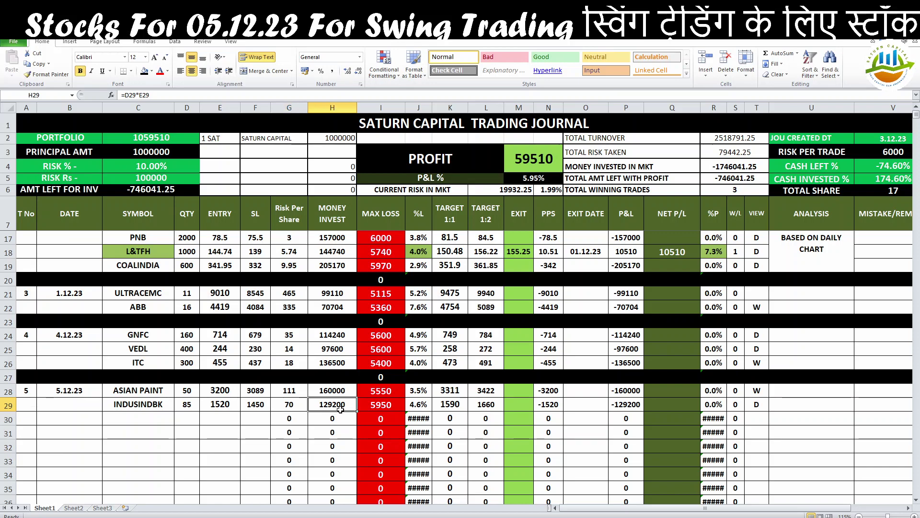
left_click(390, 406)
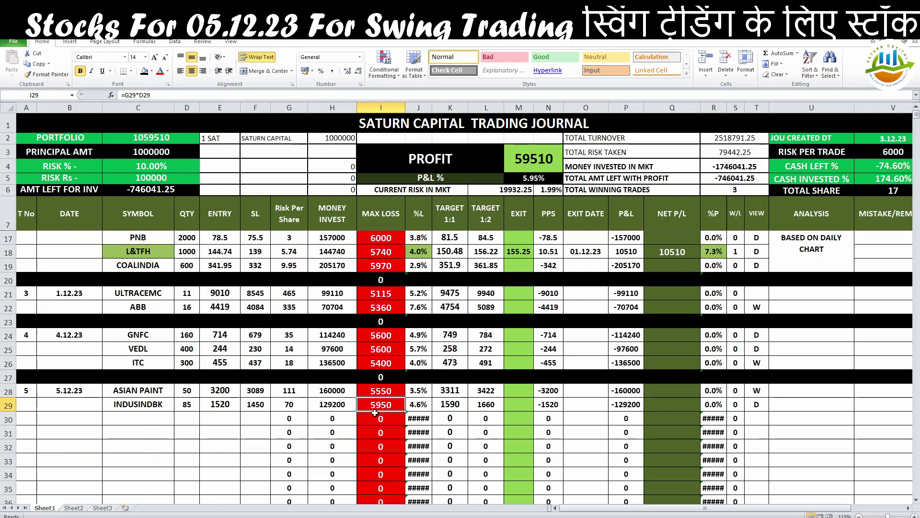
left_click(890, 151)
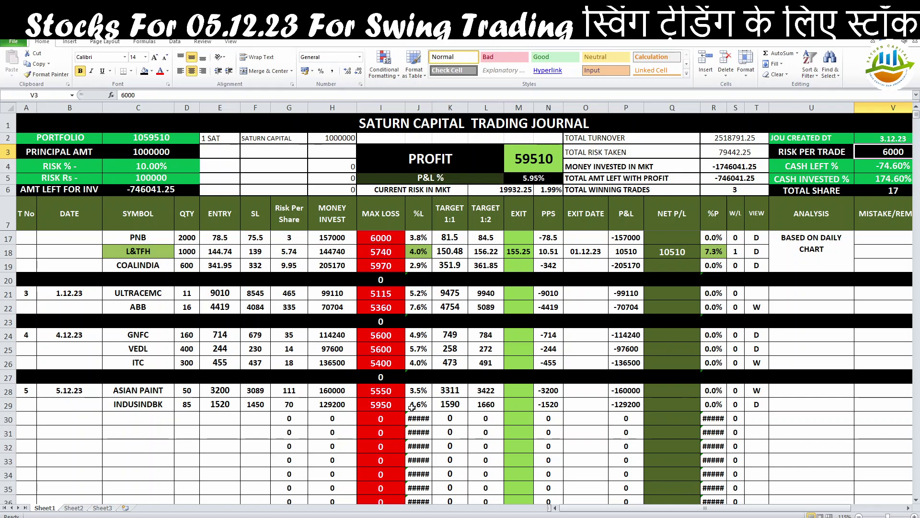
left_click(424, 407)
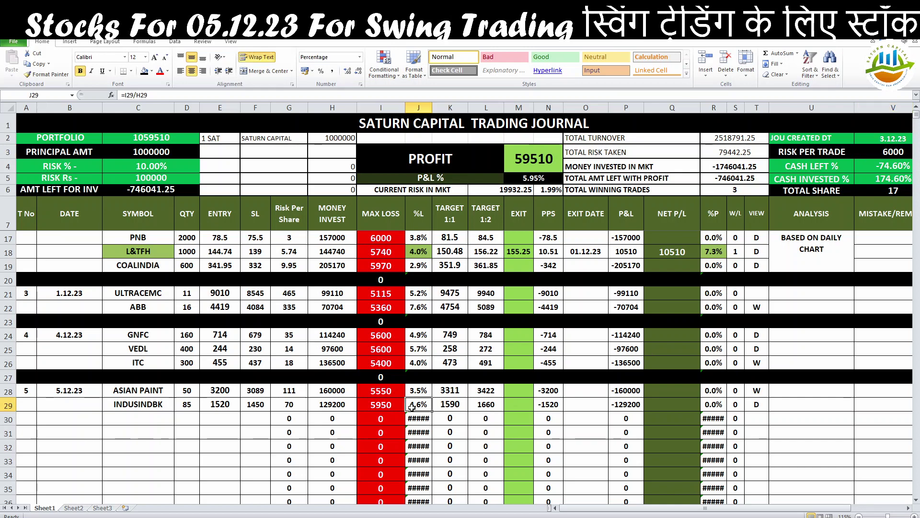
left_click(449, 405)
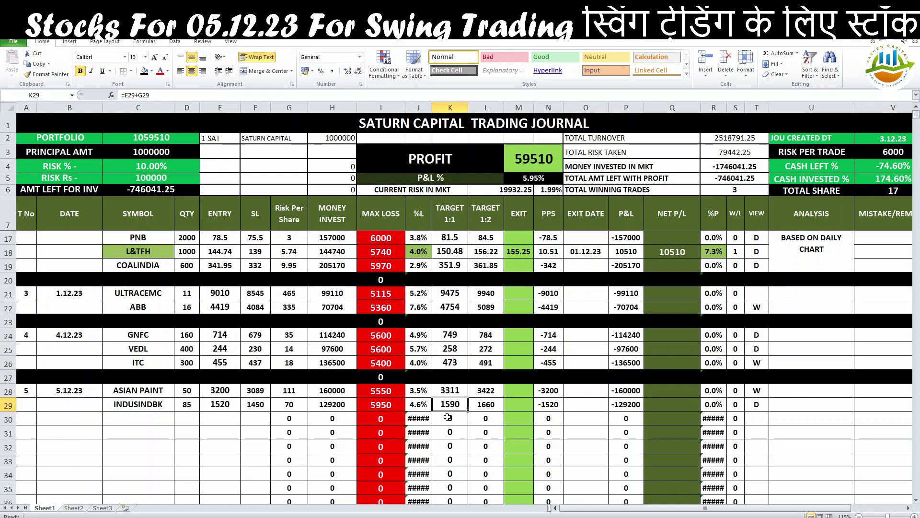
left_click(486, 408)
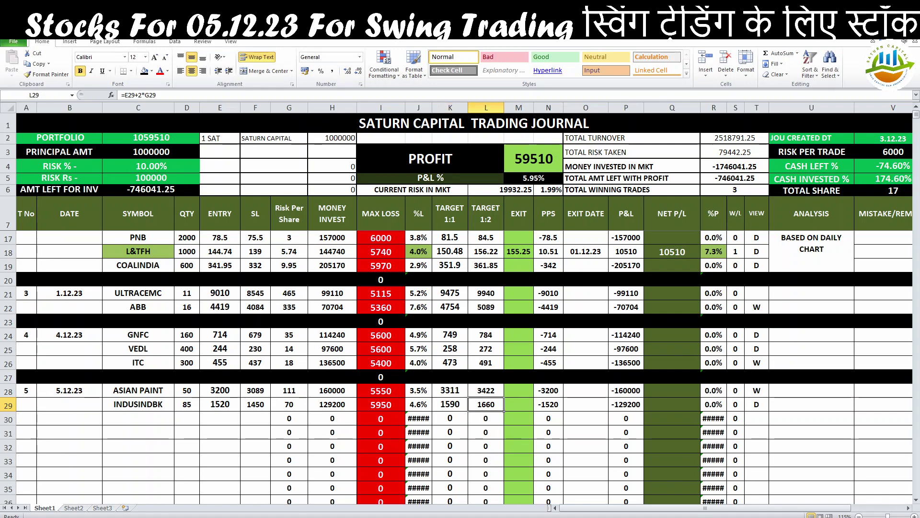
Step: Open NAUKRI's 4-hour chart from the Solid S 2 watchlist, ticking the two EMAs as 1M and the Stoch RSI crossover as 2M
key("alt+Tab")
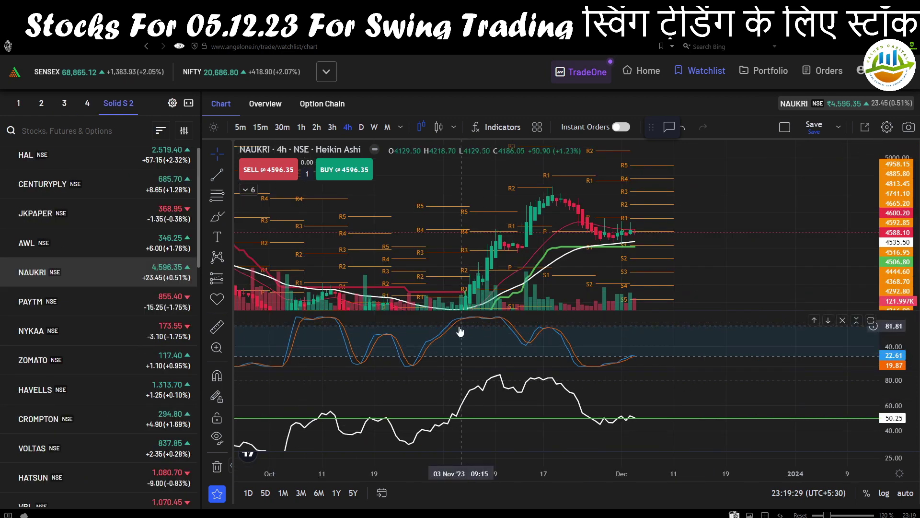
mouse_move(89, 279)
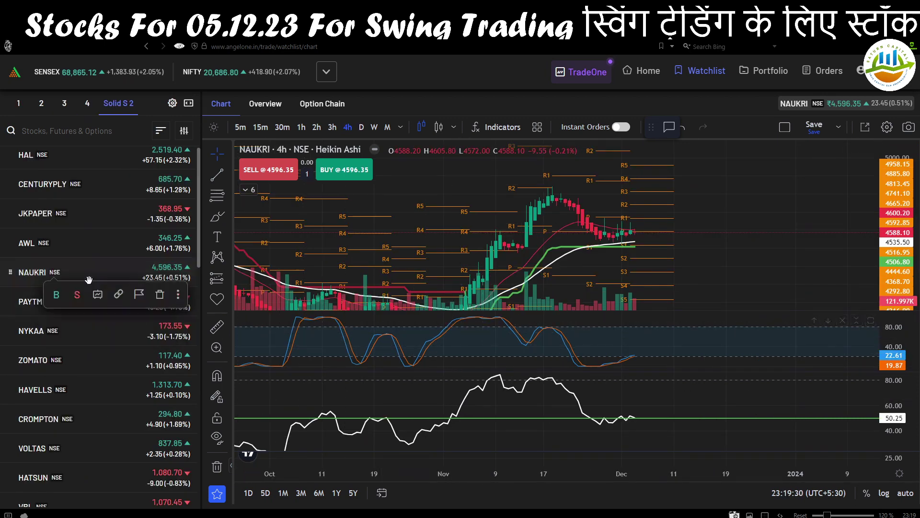
left_click(61, 272)
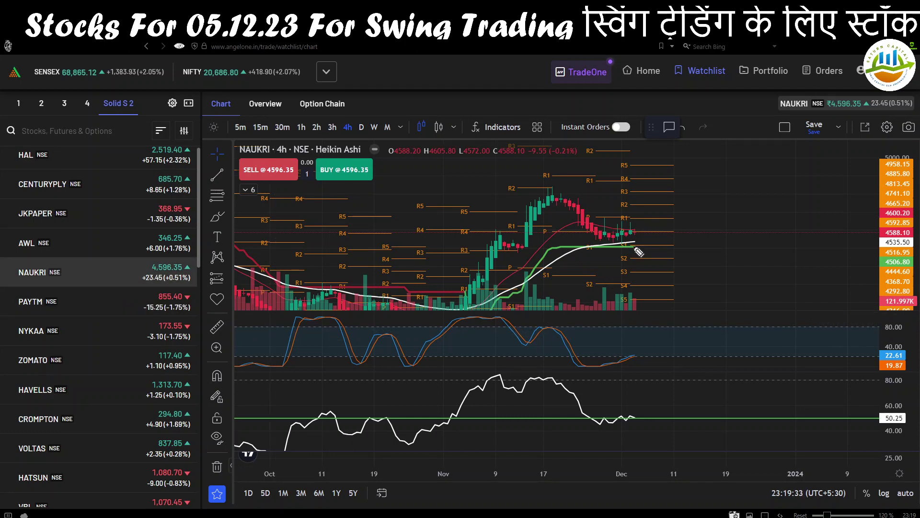
mouse_move(635, 231)
left_mouse_down()
mouse_move(656, 223)
mouse_move(671, 249)
mouse_move(692, 239)
left_mouse_up()
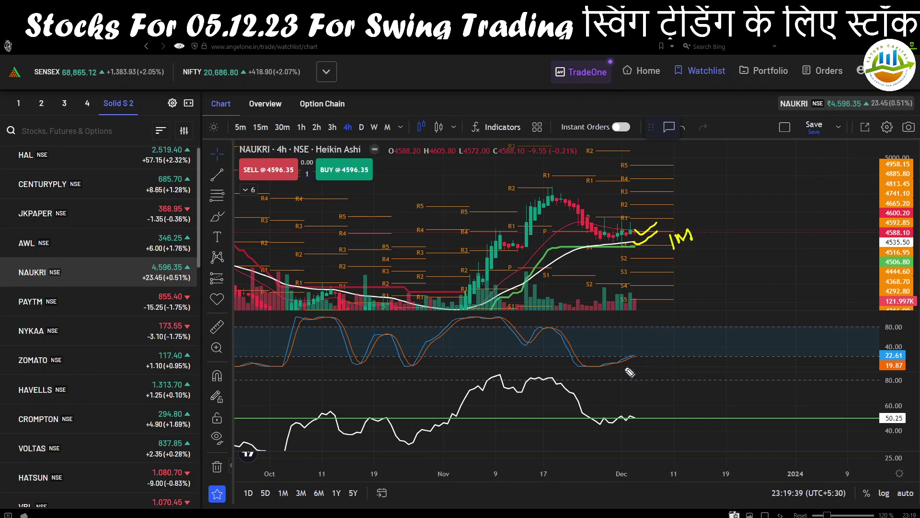
mouse_move(625, 367)
left_mouse_down()
mouse_move(642, 365)
mouse_move(661, 327)
mouse_move(683, 356)
mouse_move(698, 331)
mouse_move(698, 343)
left_mouse_up()
left_click(669, 343)
Step: Circle NAUKRI's 4-hour RSI value, tick the RSI line at the 50 level as 3M and write a short note beside it
mouse_move(889, 416)
left_mouse_down()
mouse_move(895, 407)
mouse_move(880, 427)
mouse_move(907, 415)
left_mouse_up()
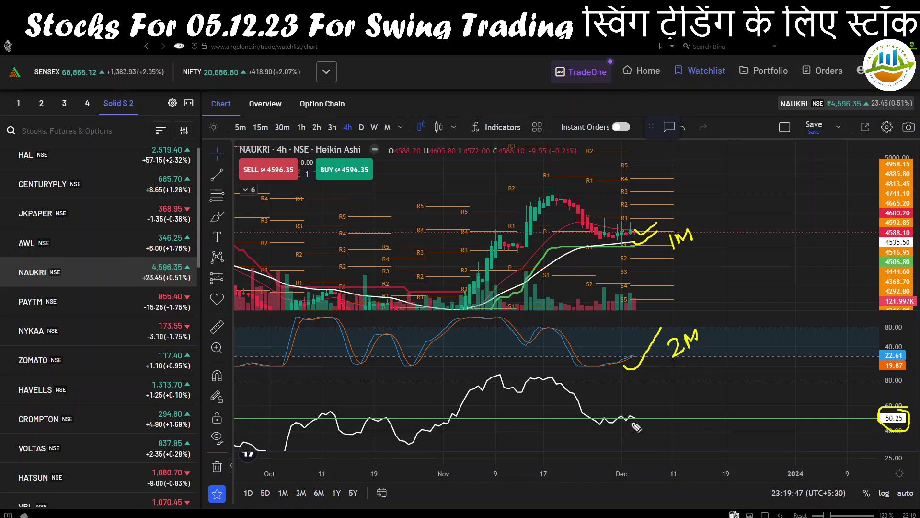
mouse_move(631, 420)
left_mouse_down()
mouse_move(677, 407)
mouse_move(691, 388)
mouse_move(695, 401)
left_mouse_up()
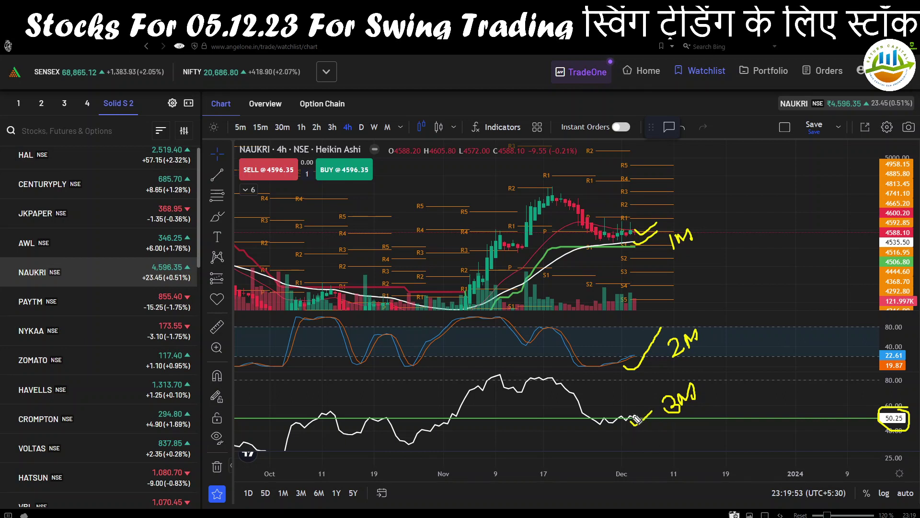
left_click_drag(639, 423, 654, 413)
mouse_move(708, 392)
left_mouse_down()
mouse_move(737, 399)
mouse_move(754, 388)
mouse_move(740, 389)
left_mouse_up()
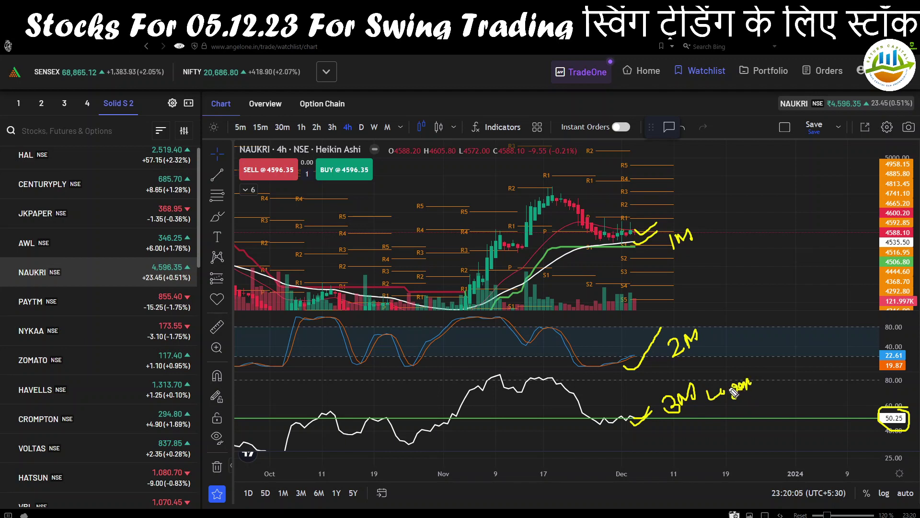
Step: Clear the annotations, switch NAUKRI to the daily timeframe, tick the two EMAs and Stoch RSI crossover, and mark the RSI upturn 3M
key("e")
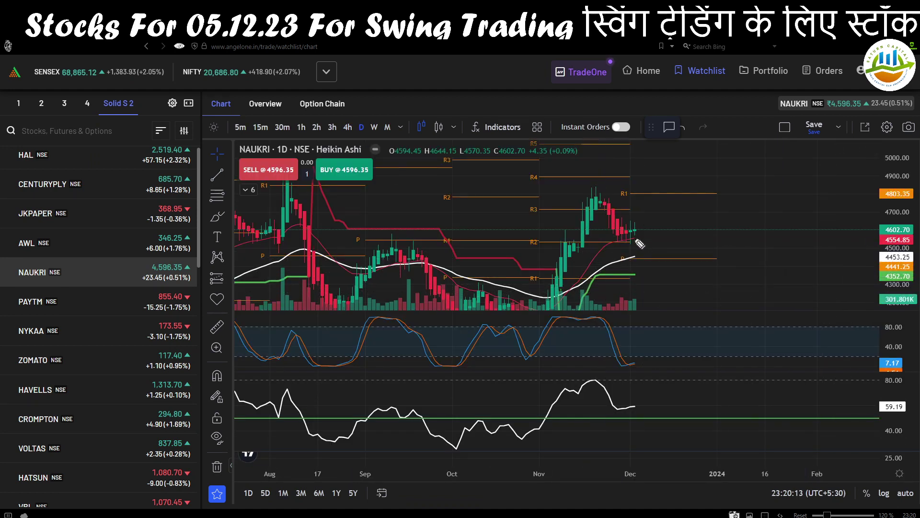
mouse_move(635, 237)
left_mouse_down()
mouse_move(663, 241)
mouse_move(661, 221)
left_mouse_up()
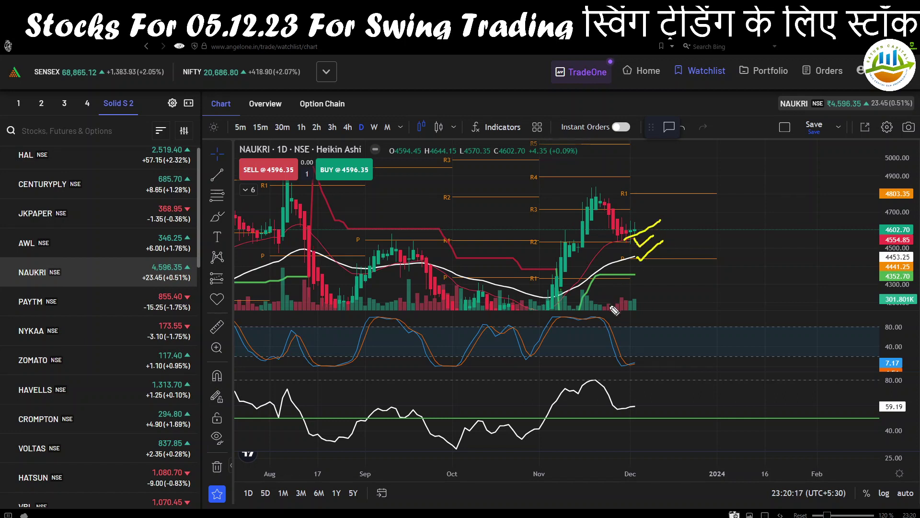
left_click_drag(627, 369, 677, 325)
left_click(684, 341)
mouse_move(617, 413)
left_mouse_down()
mouse_move(653, 395)
mouse_move(698, 403)
mouse_move(684, 413)
mouse_move(714, 388)
mouse_move(717, 404)
left_mouse_up()
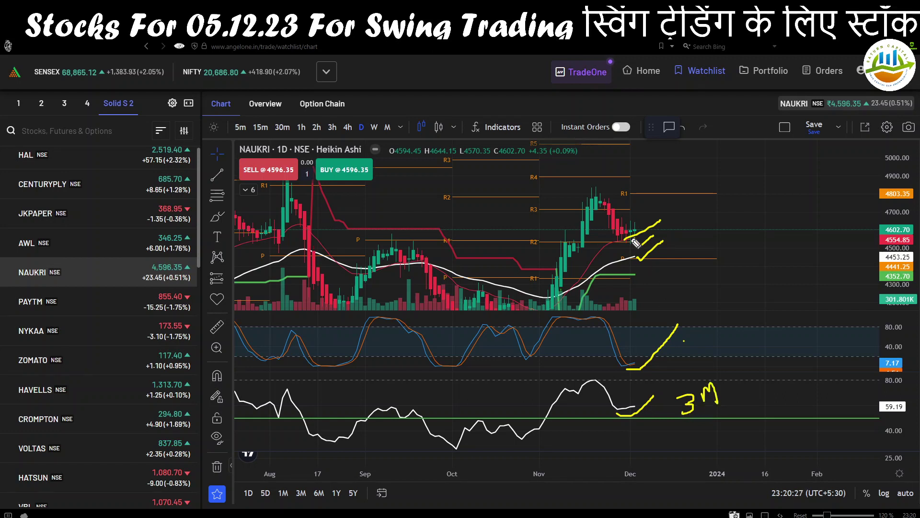
Step: Clear the annotations and tick the latest daily NAUKRI candle and the R1 level at 4803.35
key("e")
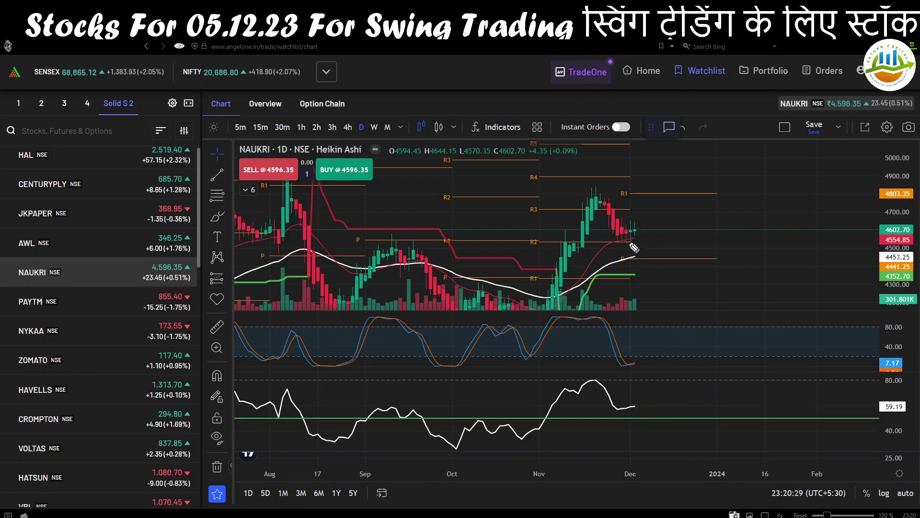
left_click_drag(640, 231, 663, 221)
left_click_drag(712, 194, 736, 190)
scroll(890, 205, "down", 5)
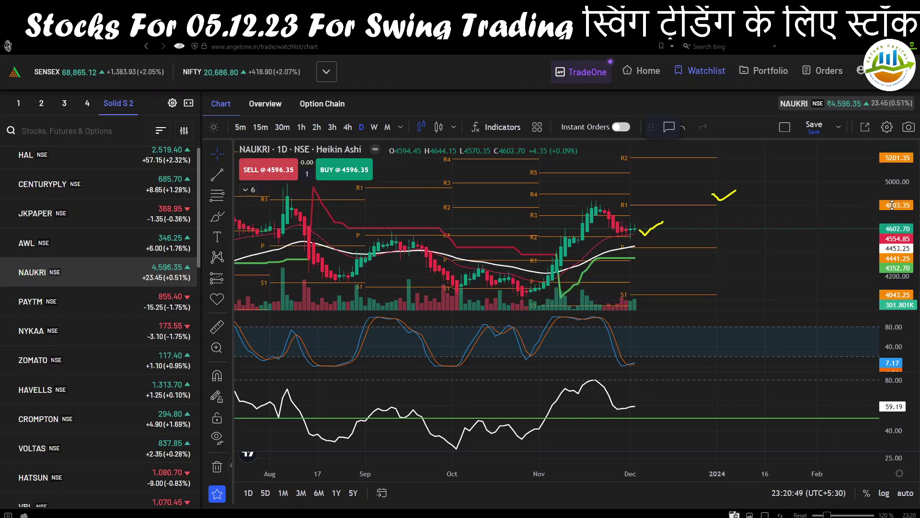
scroll(891, 205, "down", 1)
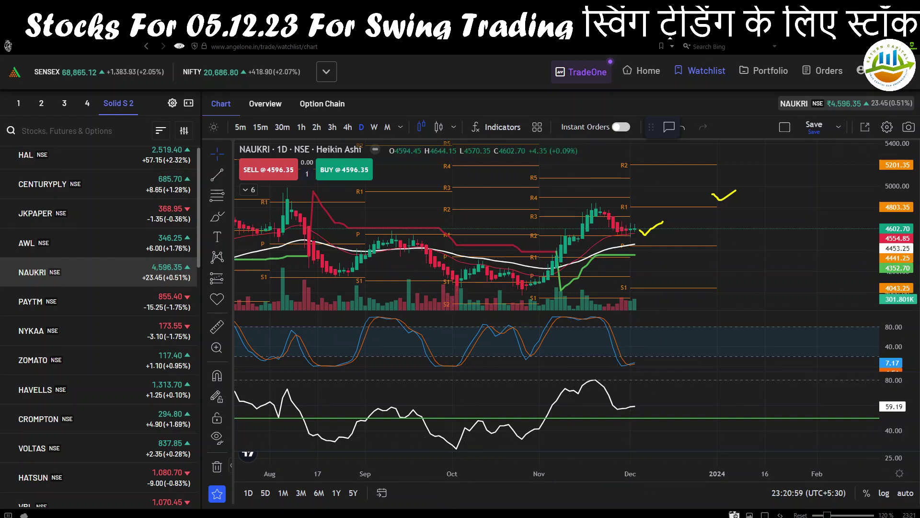
Step: Switch to the Excel trading journal and fill row 30 with symbol NAUKRI, quantity 75, entry 4600, SL 4520 and view D
key("alt+Tab")
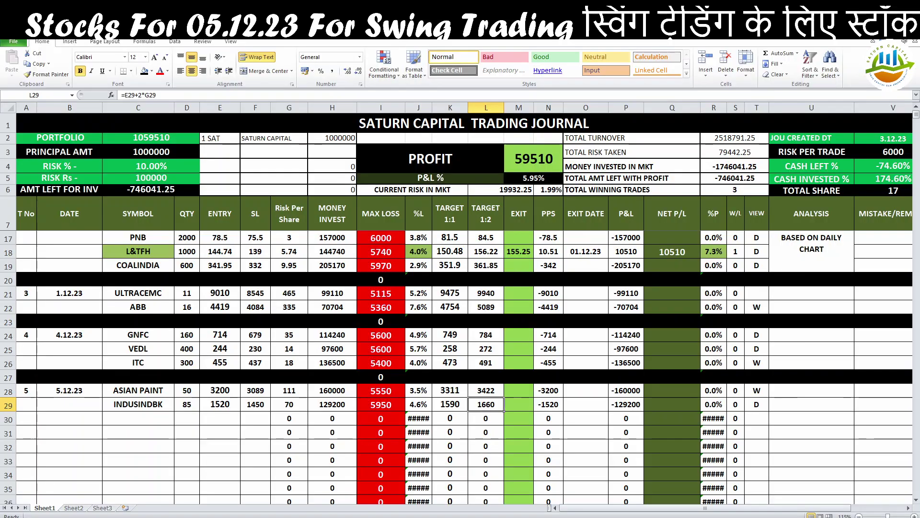
left_click(130, 418)
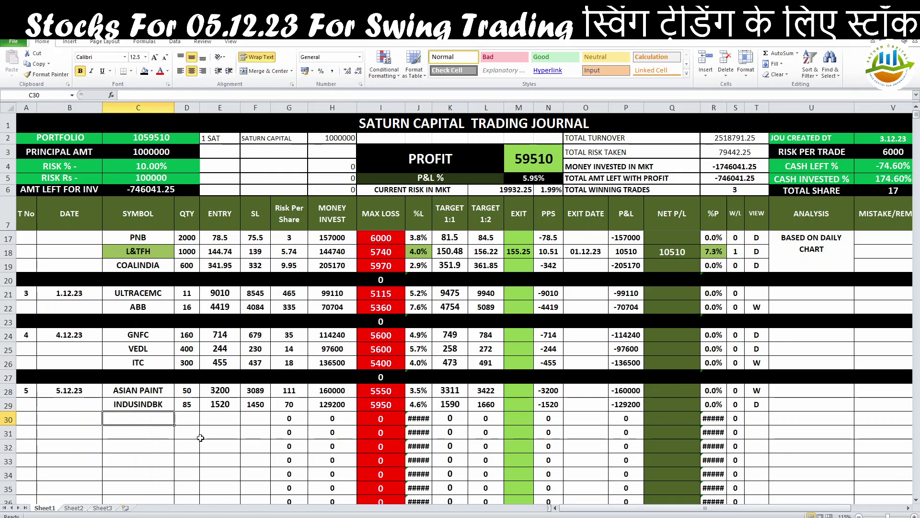
type("NAU")
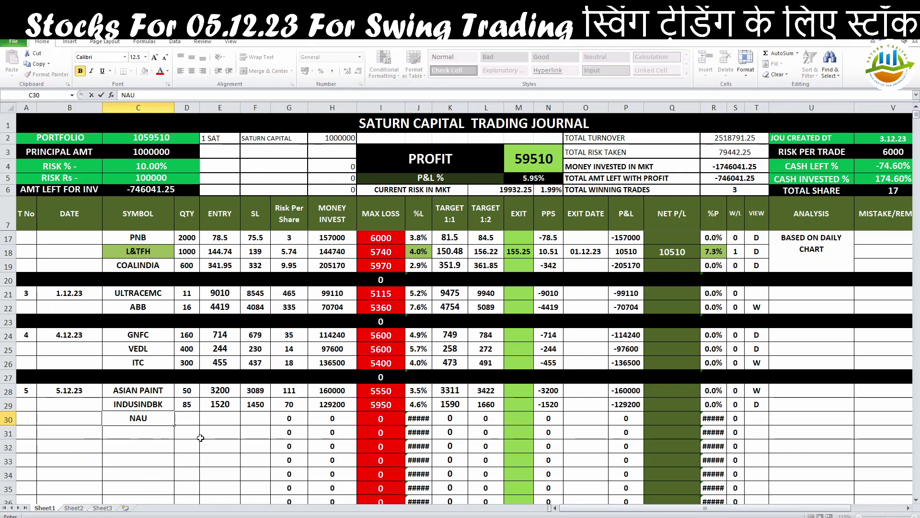
type("KRI")
left_click(230, 412)
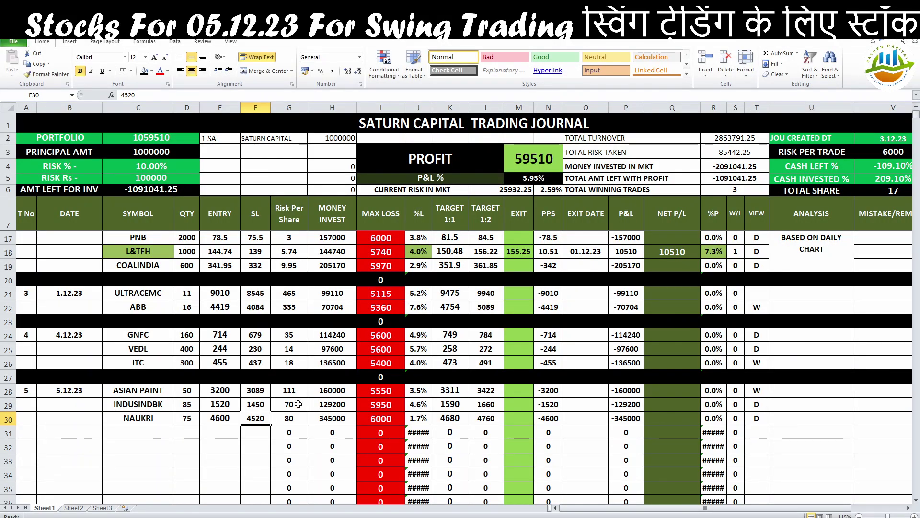
Step: Review the NAUKRI row's risk per share, quantity, max loss and the 1:1 and 1:2 targets
left_click(294, 421)
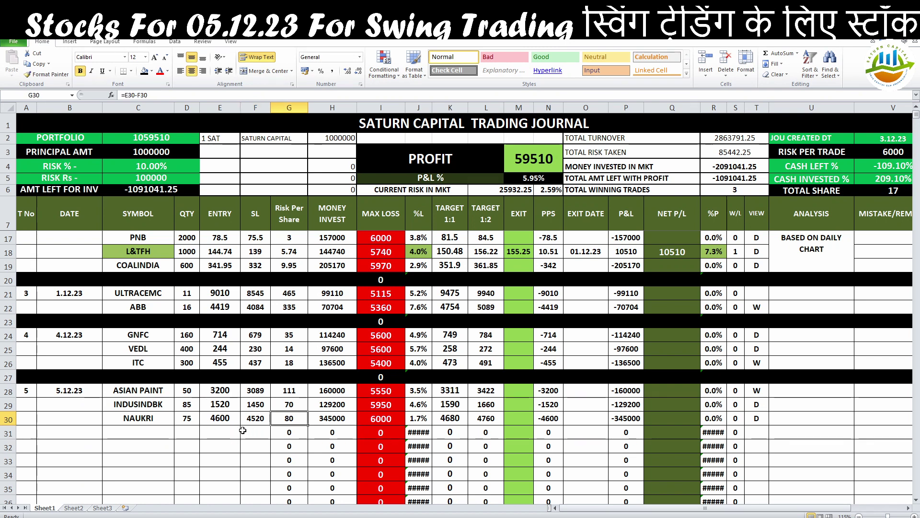
left_click(188, 420)
left_click(391, 418)
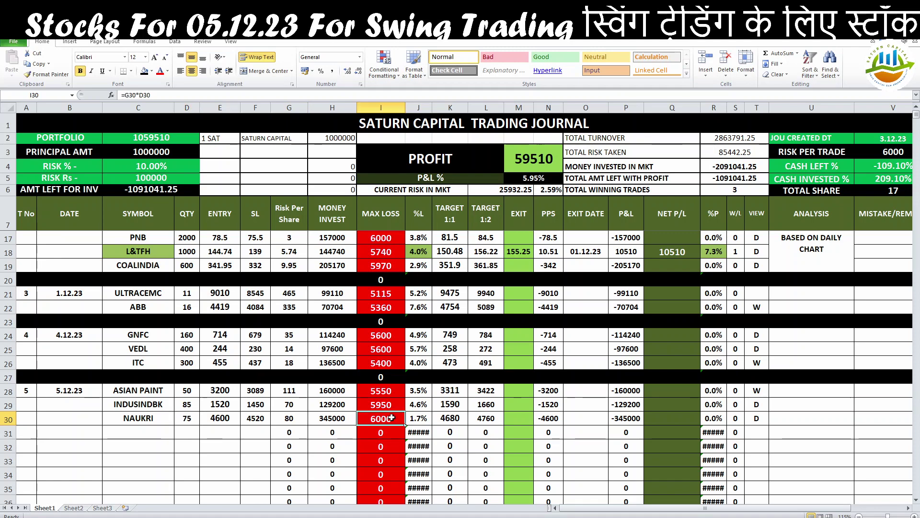
left_click(450, 419)
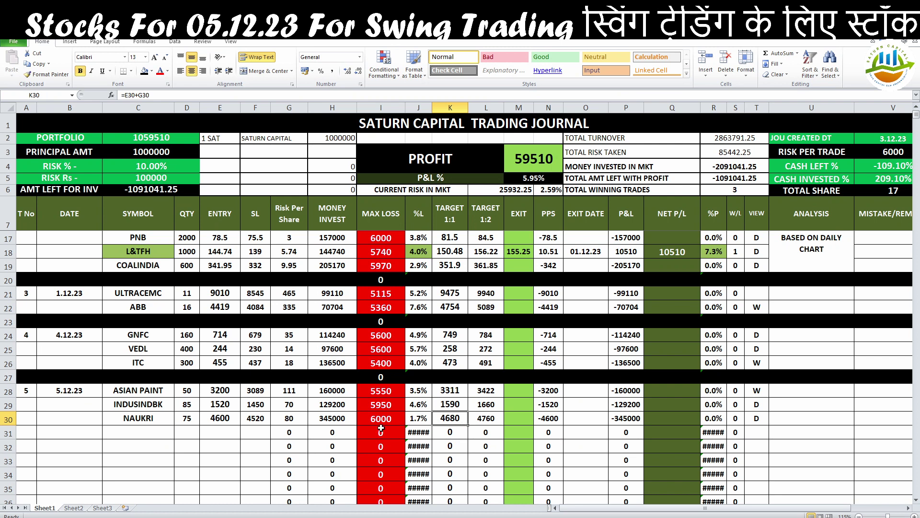
left_click(485, 420)
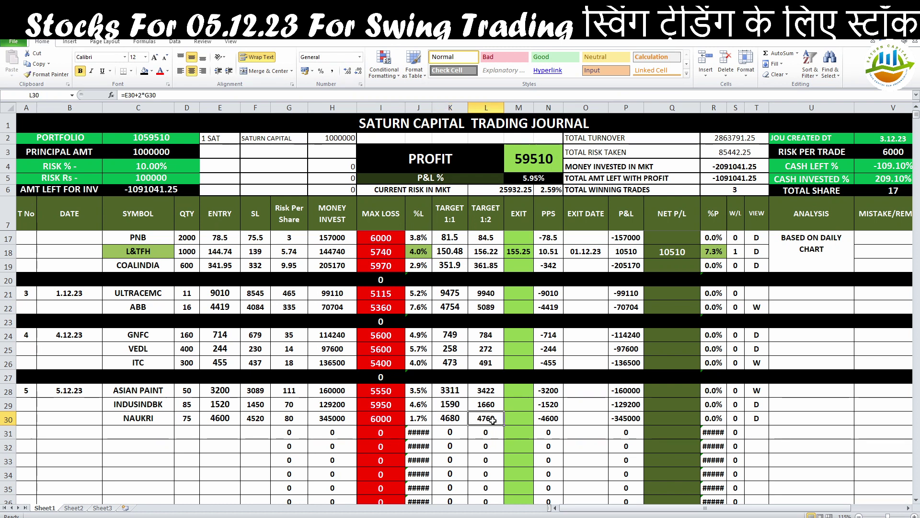
Step: Fill all of row 31 with black as a divider below the NAUKRI trade, and return to the Angel One chart
left_click(8, 433)
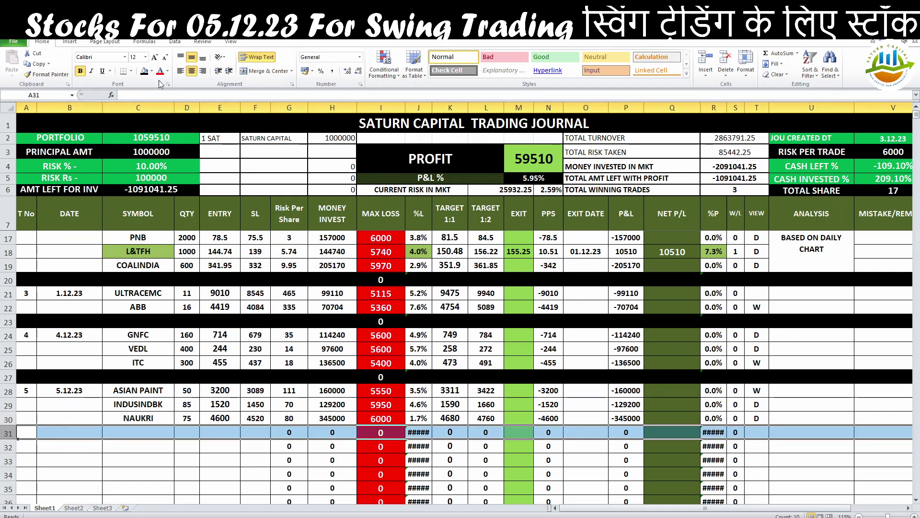
left_click(144, 71)
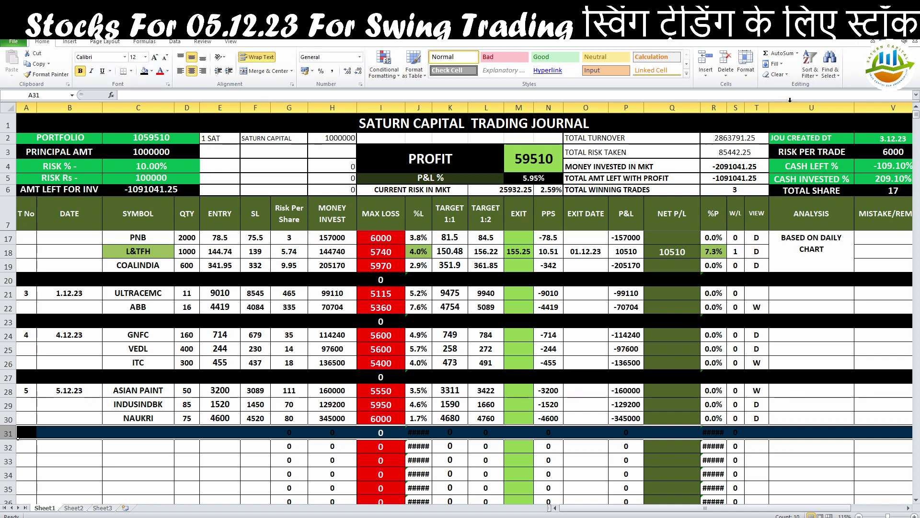
left_click(246, 471)
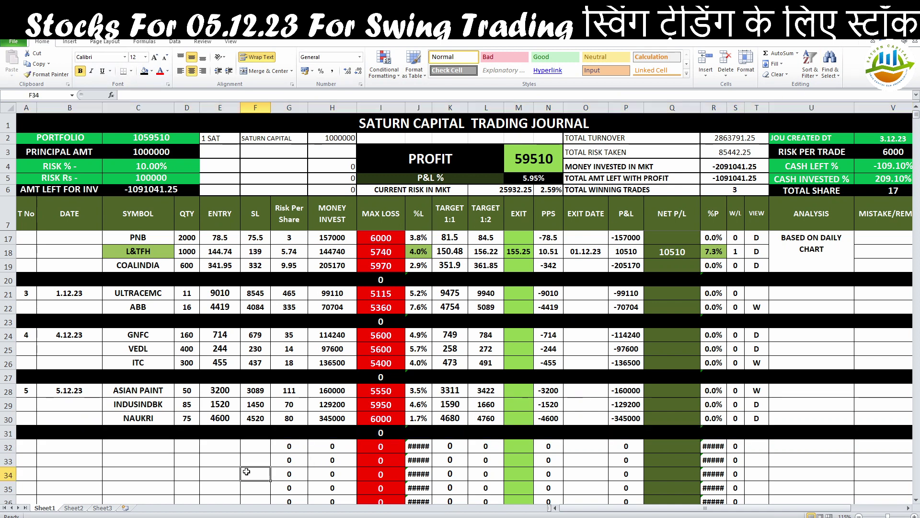
left_click(865, 41)
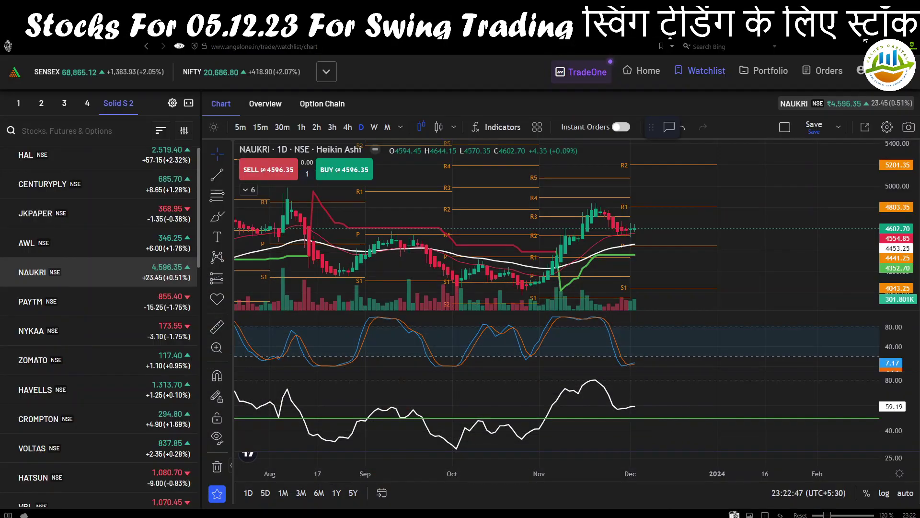